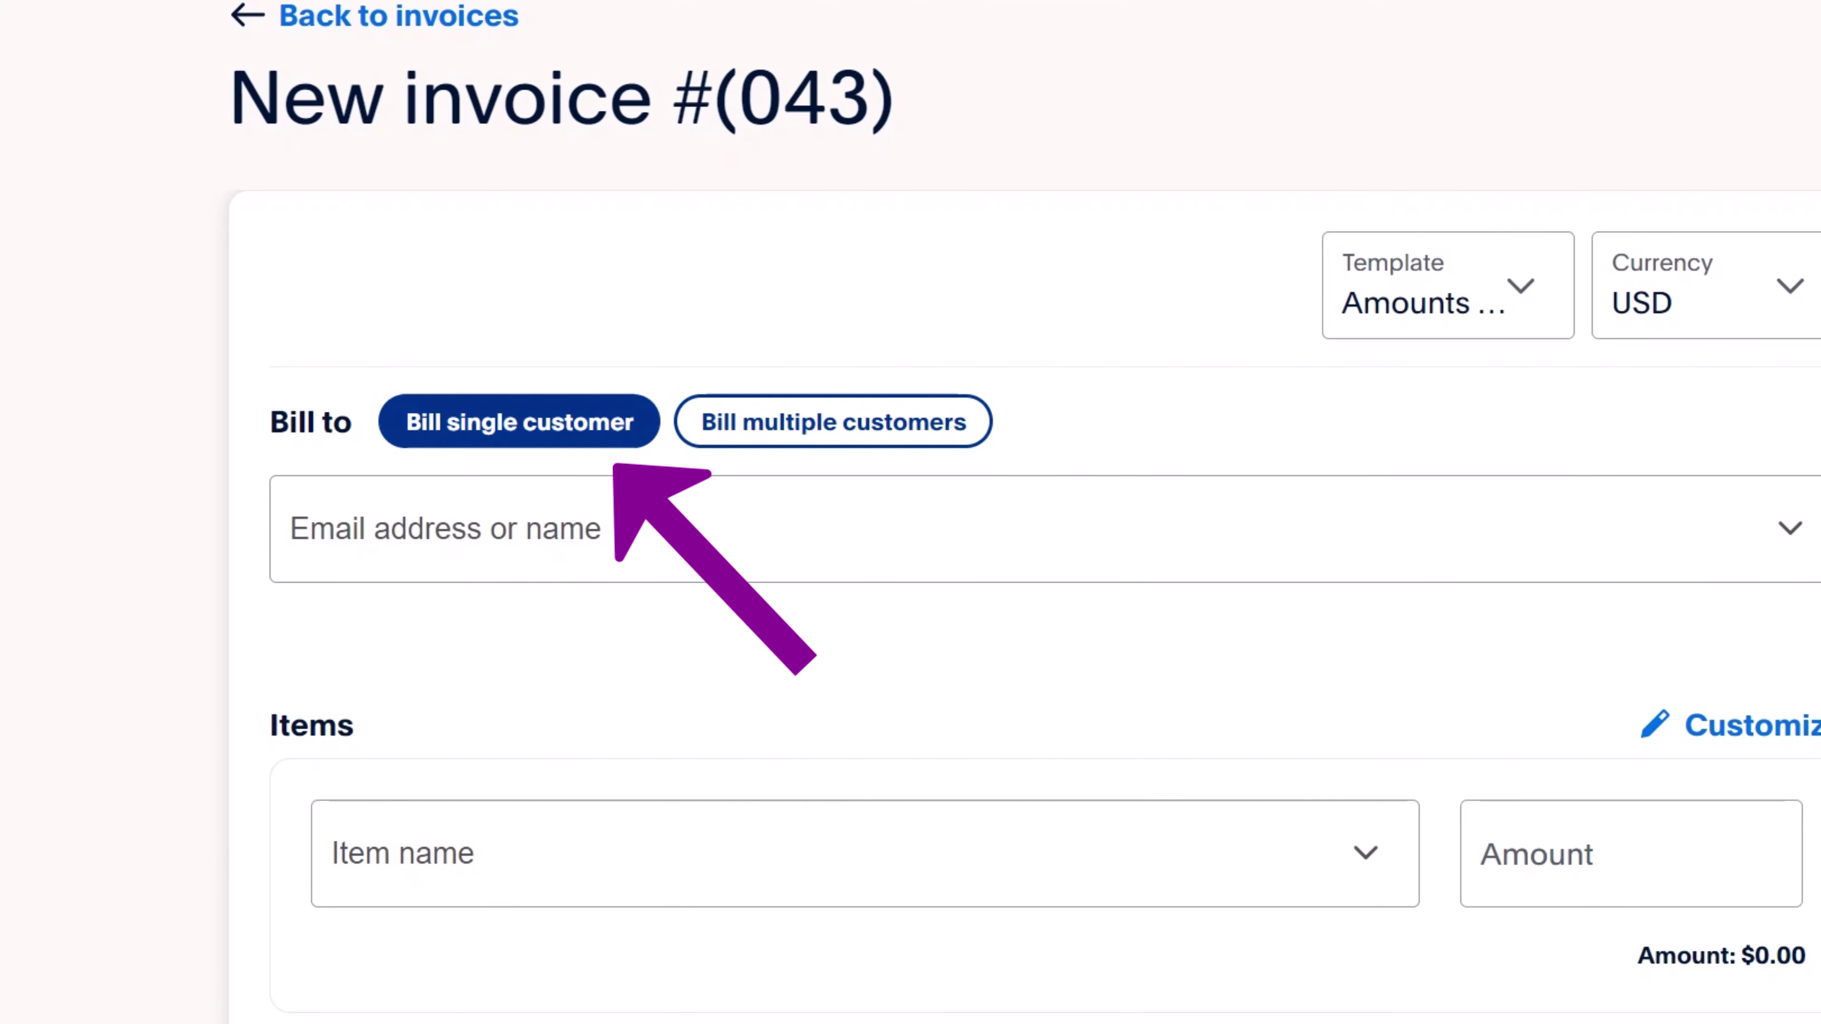
Add a new customer to bill on the invoice, filling in the business name, contact details and billing address
click(839, 530)
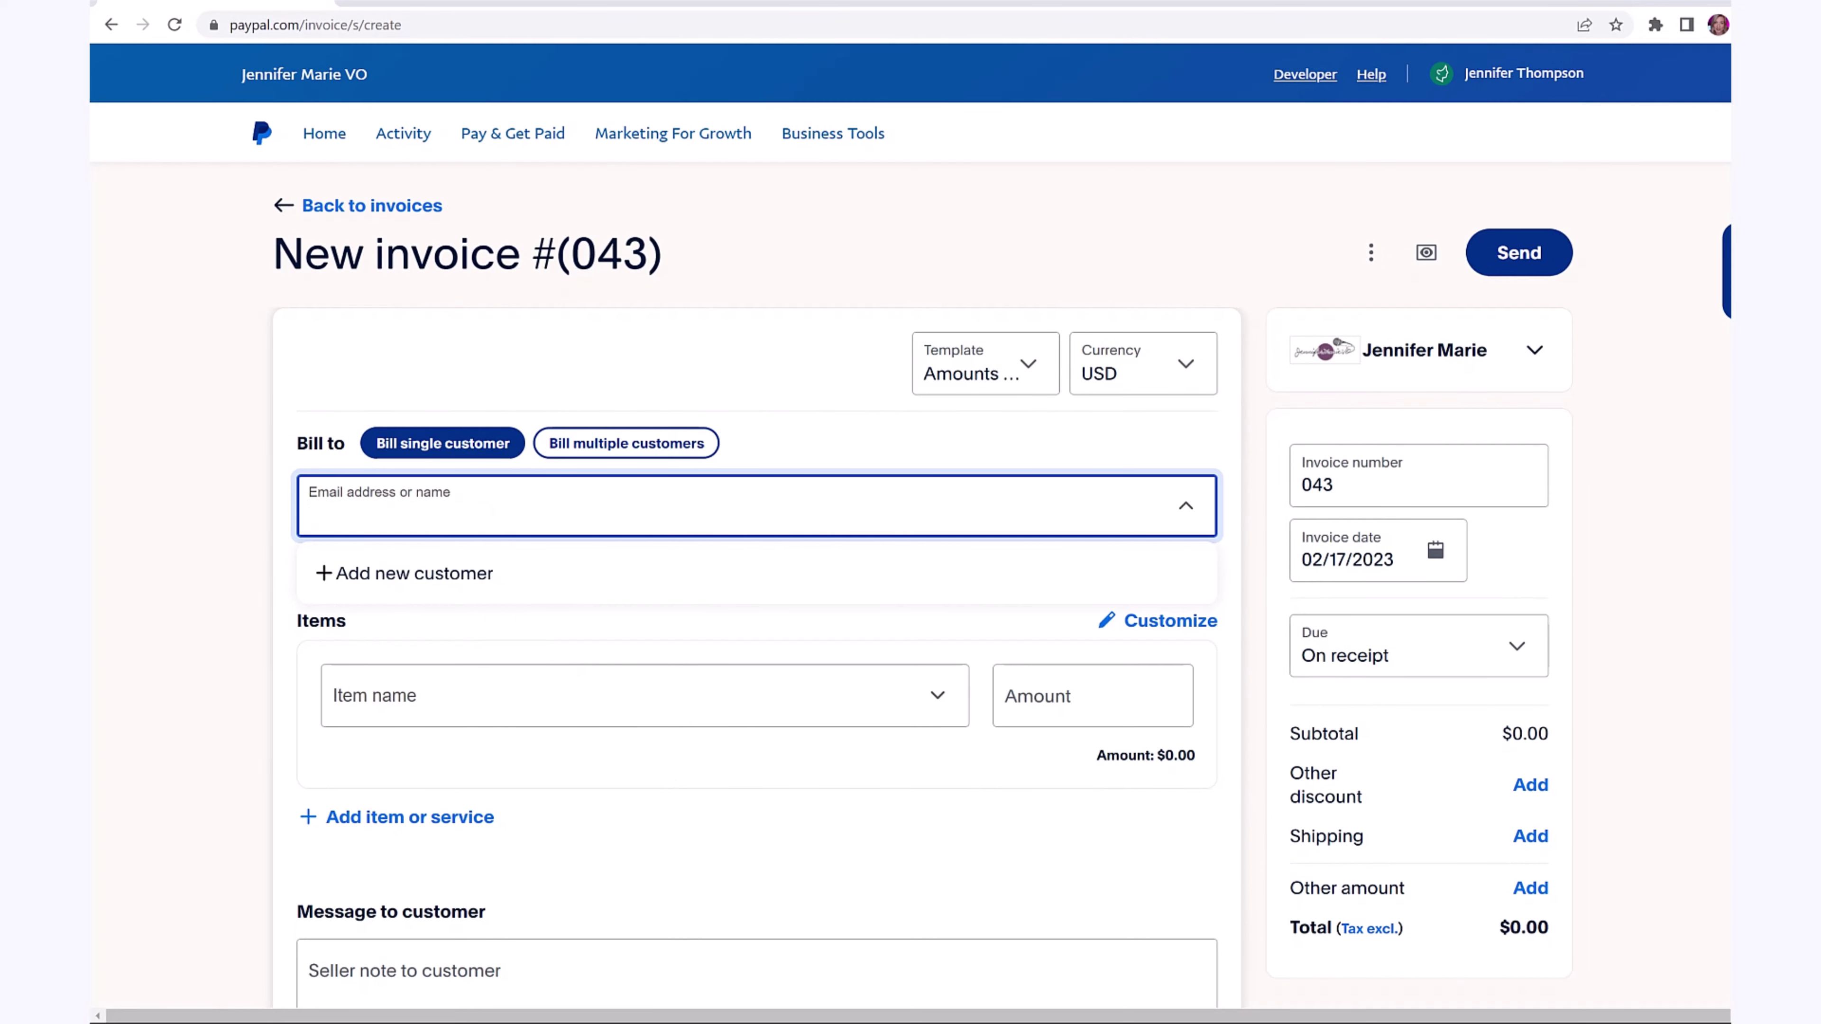
click(415, 573)
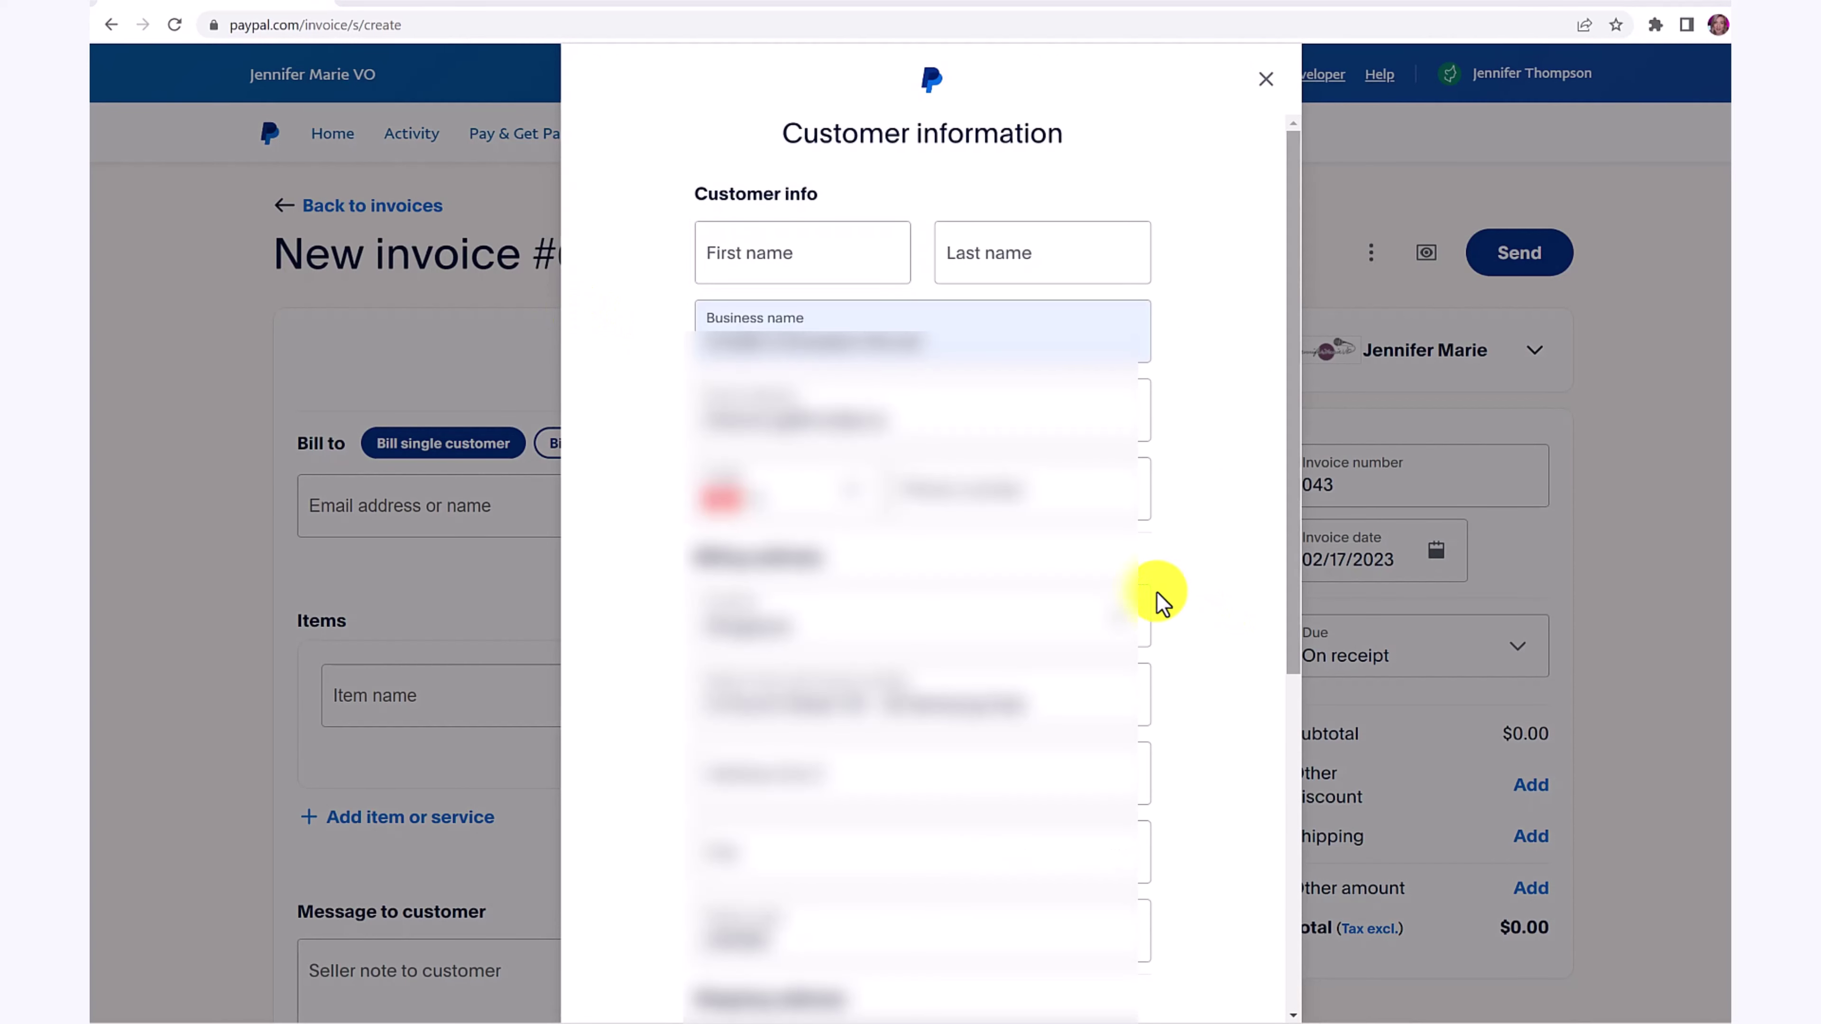
scroll(989, 502, down, 4)
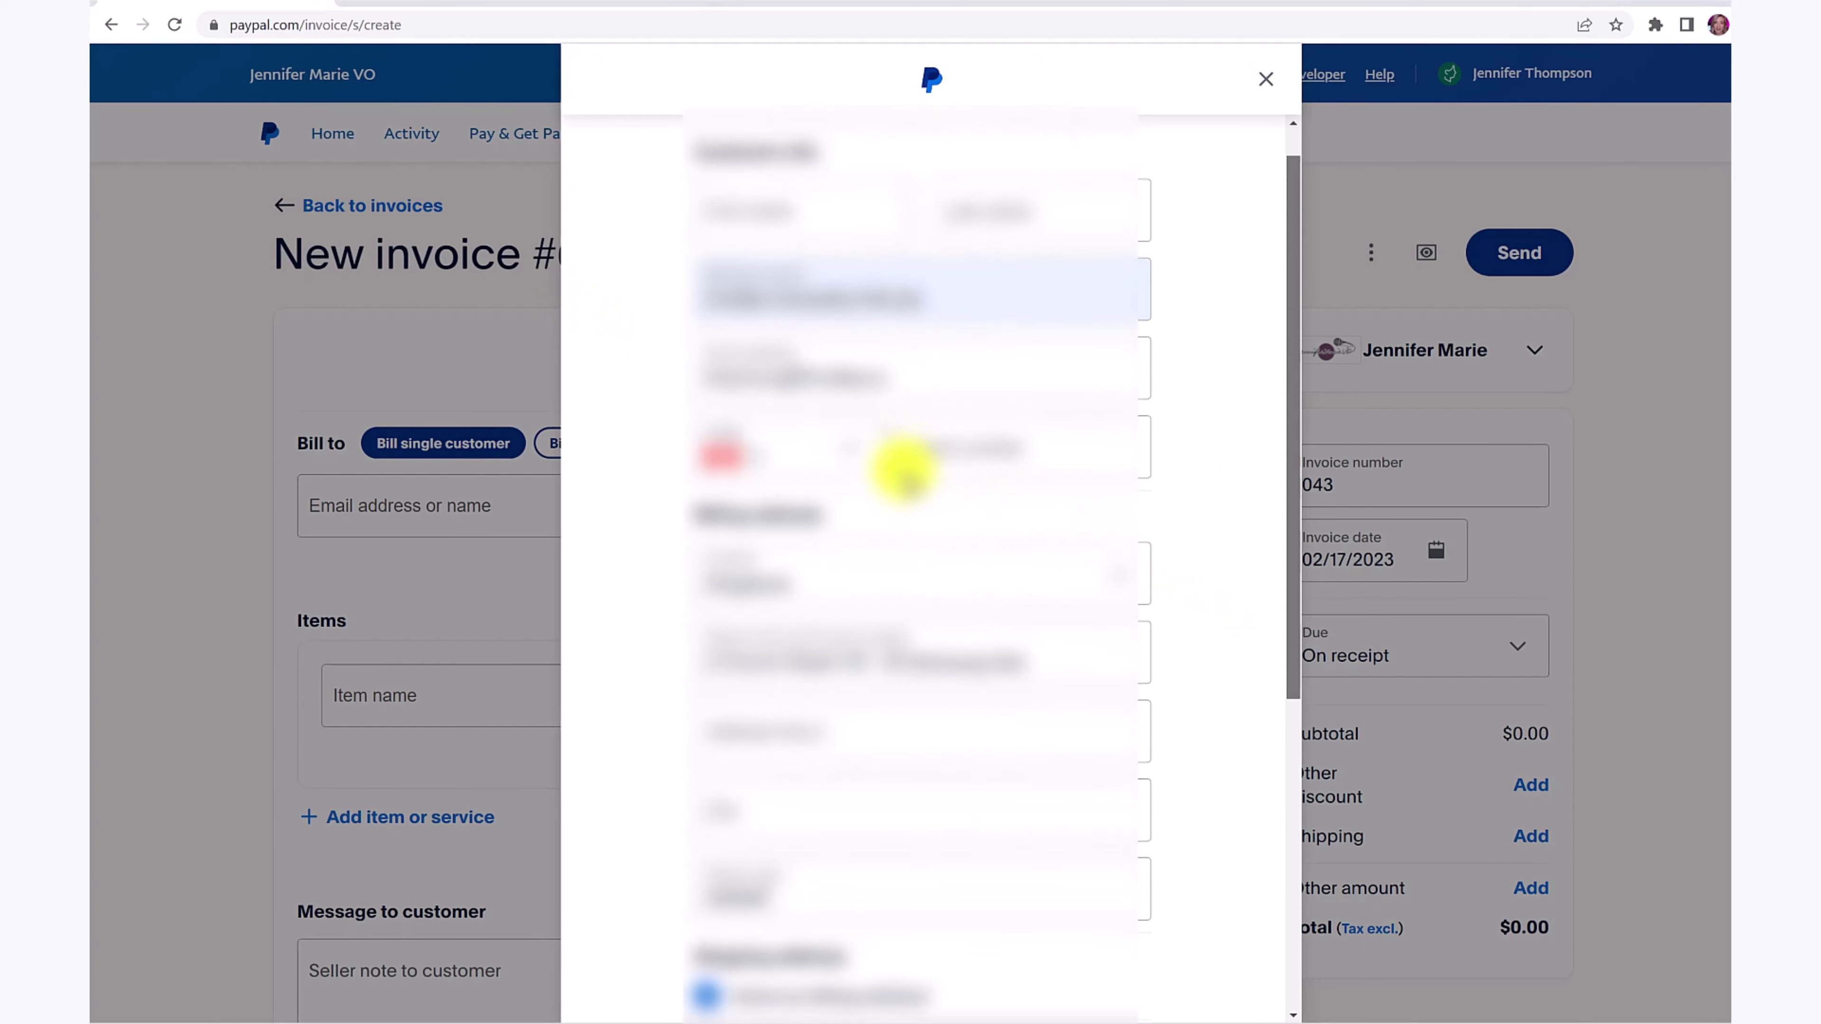
scroll(854, 445, down, 4)
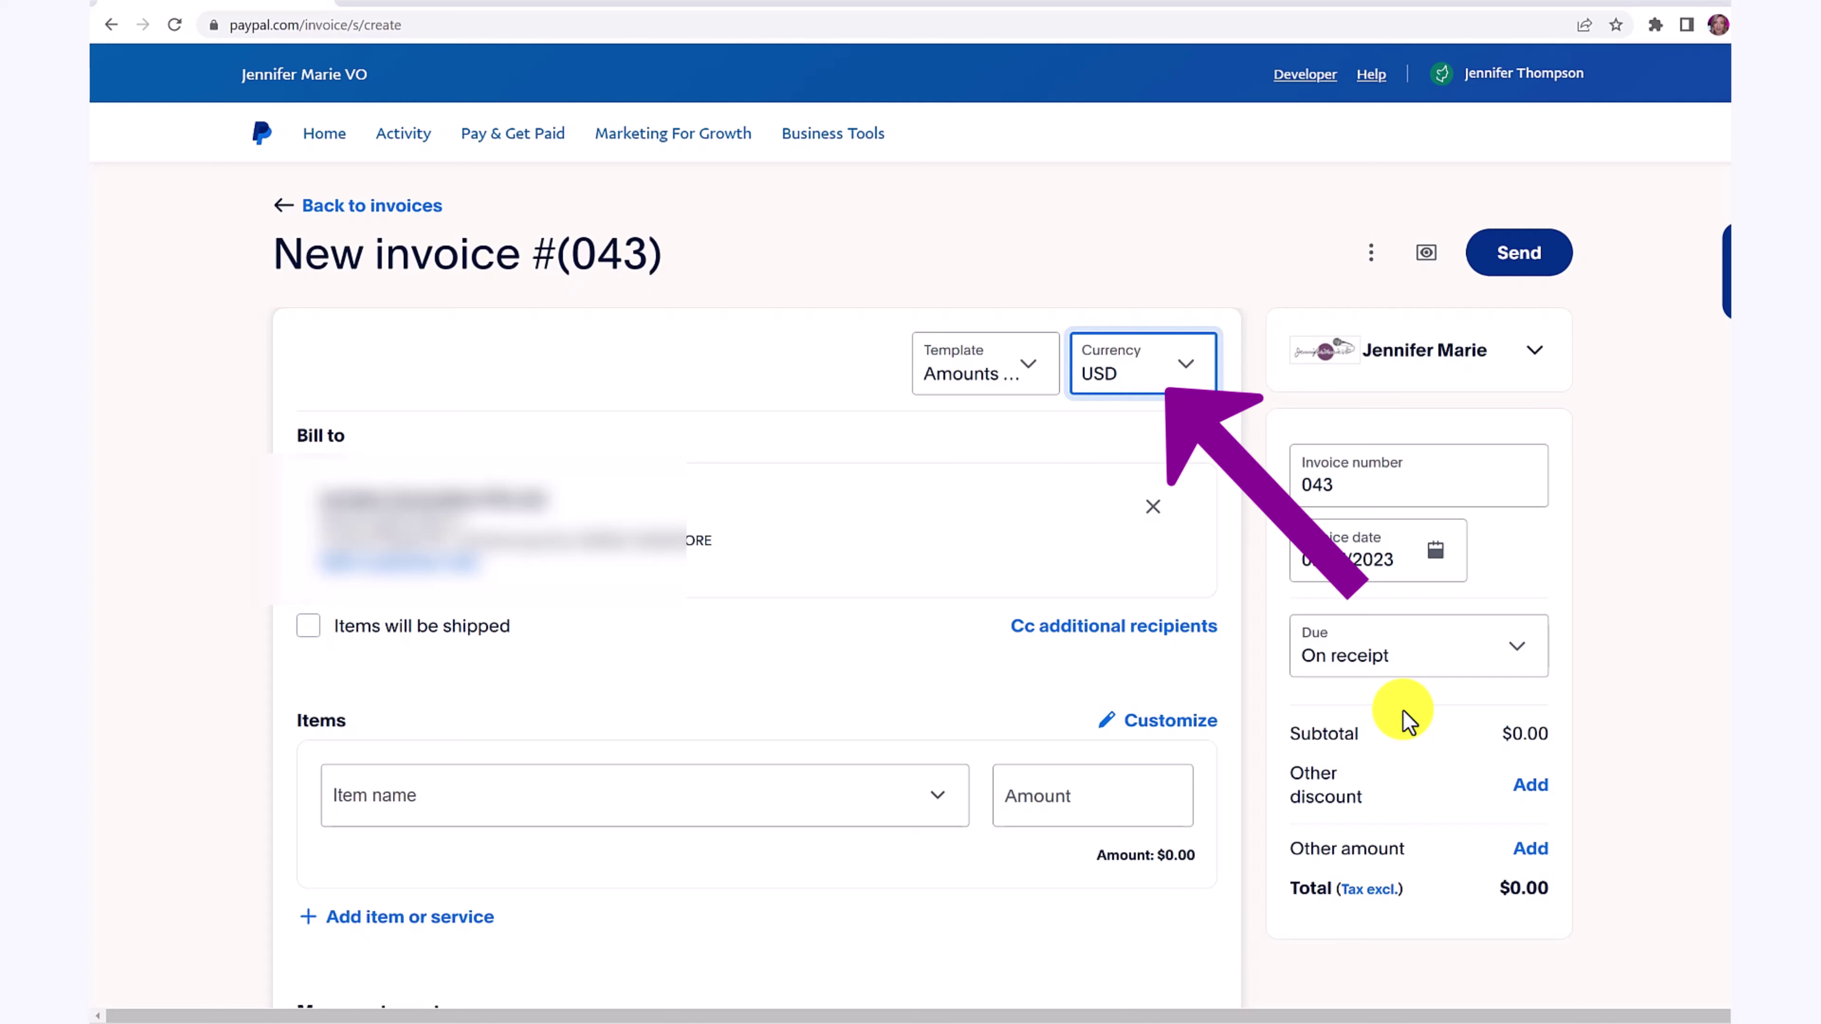
Look through the currencies available for the invoice, keeping USD
key(space)
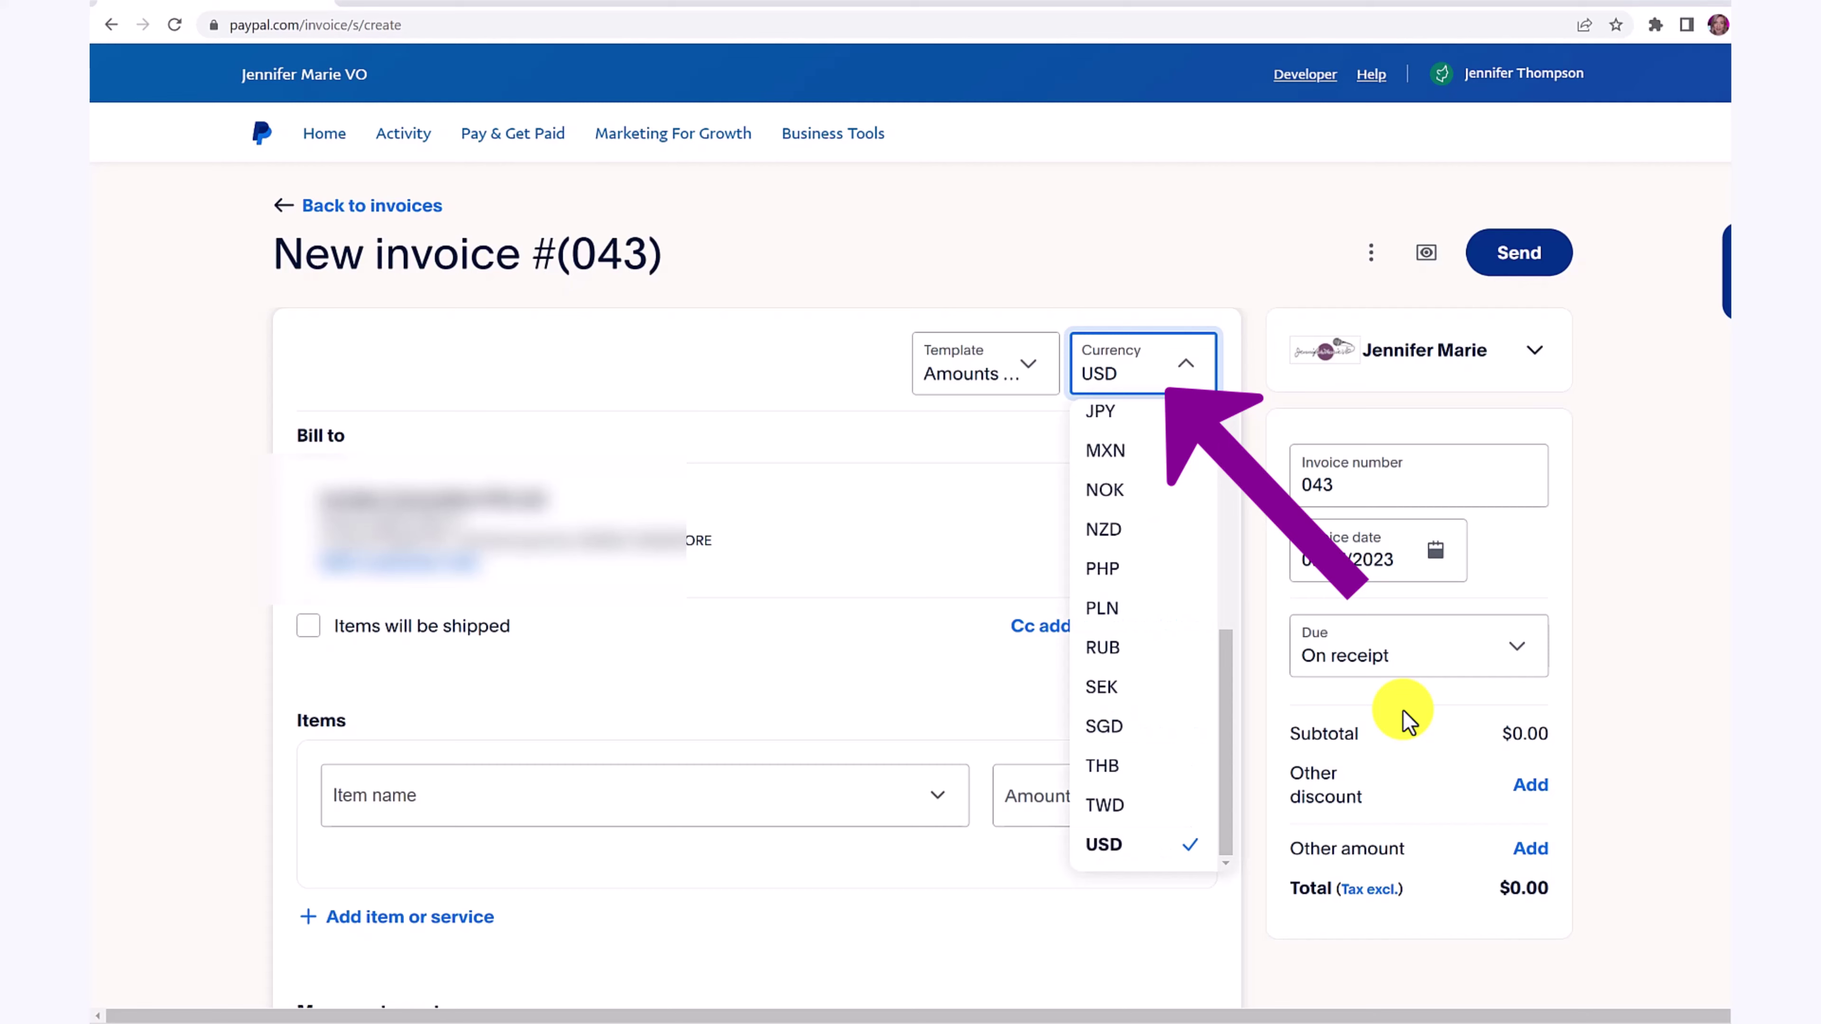
key(Escape)
Enter a line item for a video promotion on the channel with an amount of $1,000, and add another blank item row
scroll(1403, 710, down, 2)
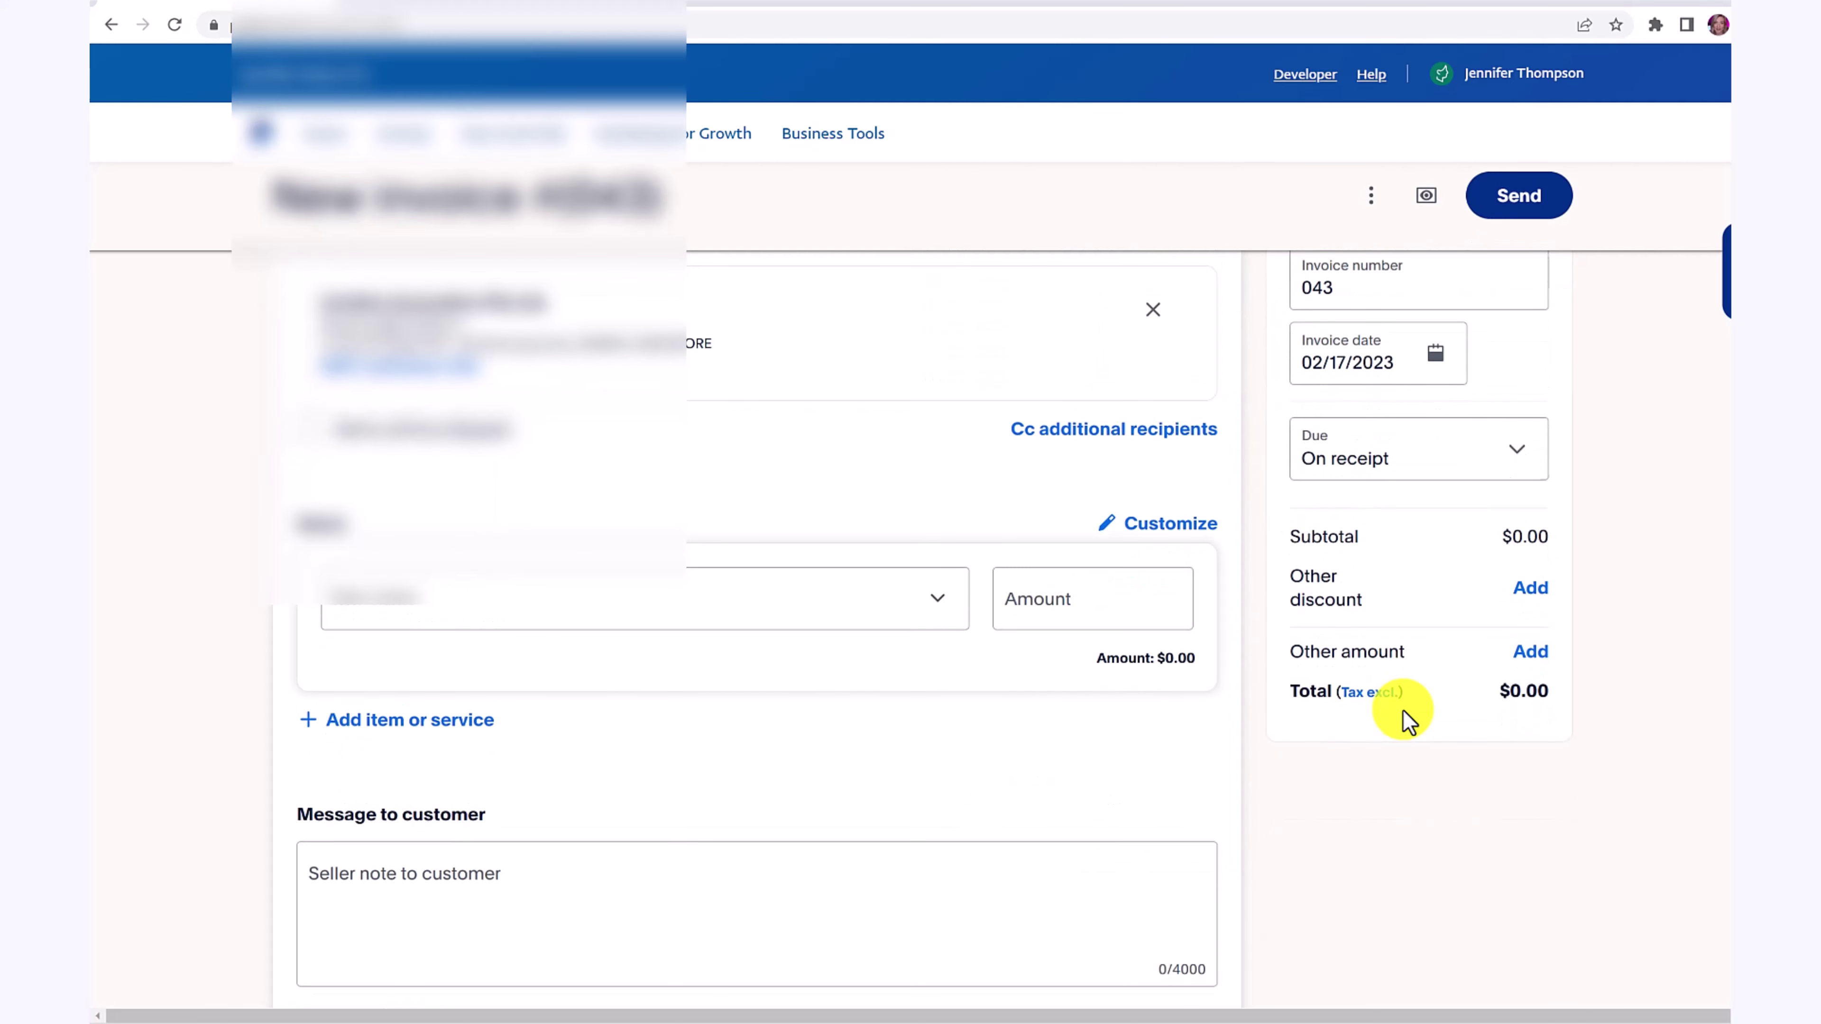
text(5 minute vi)
text(deo)
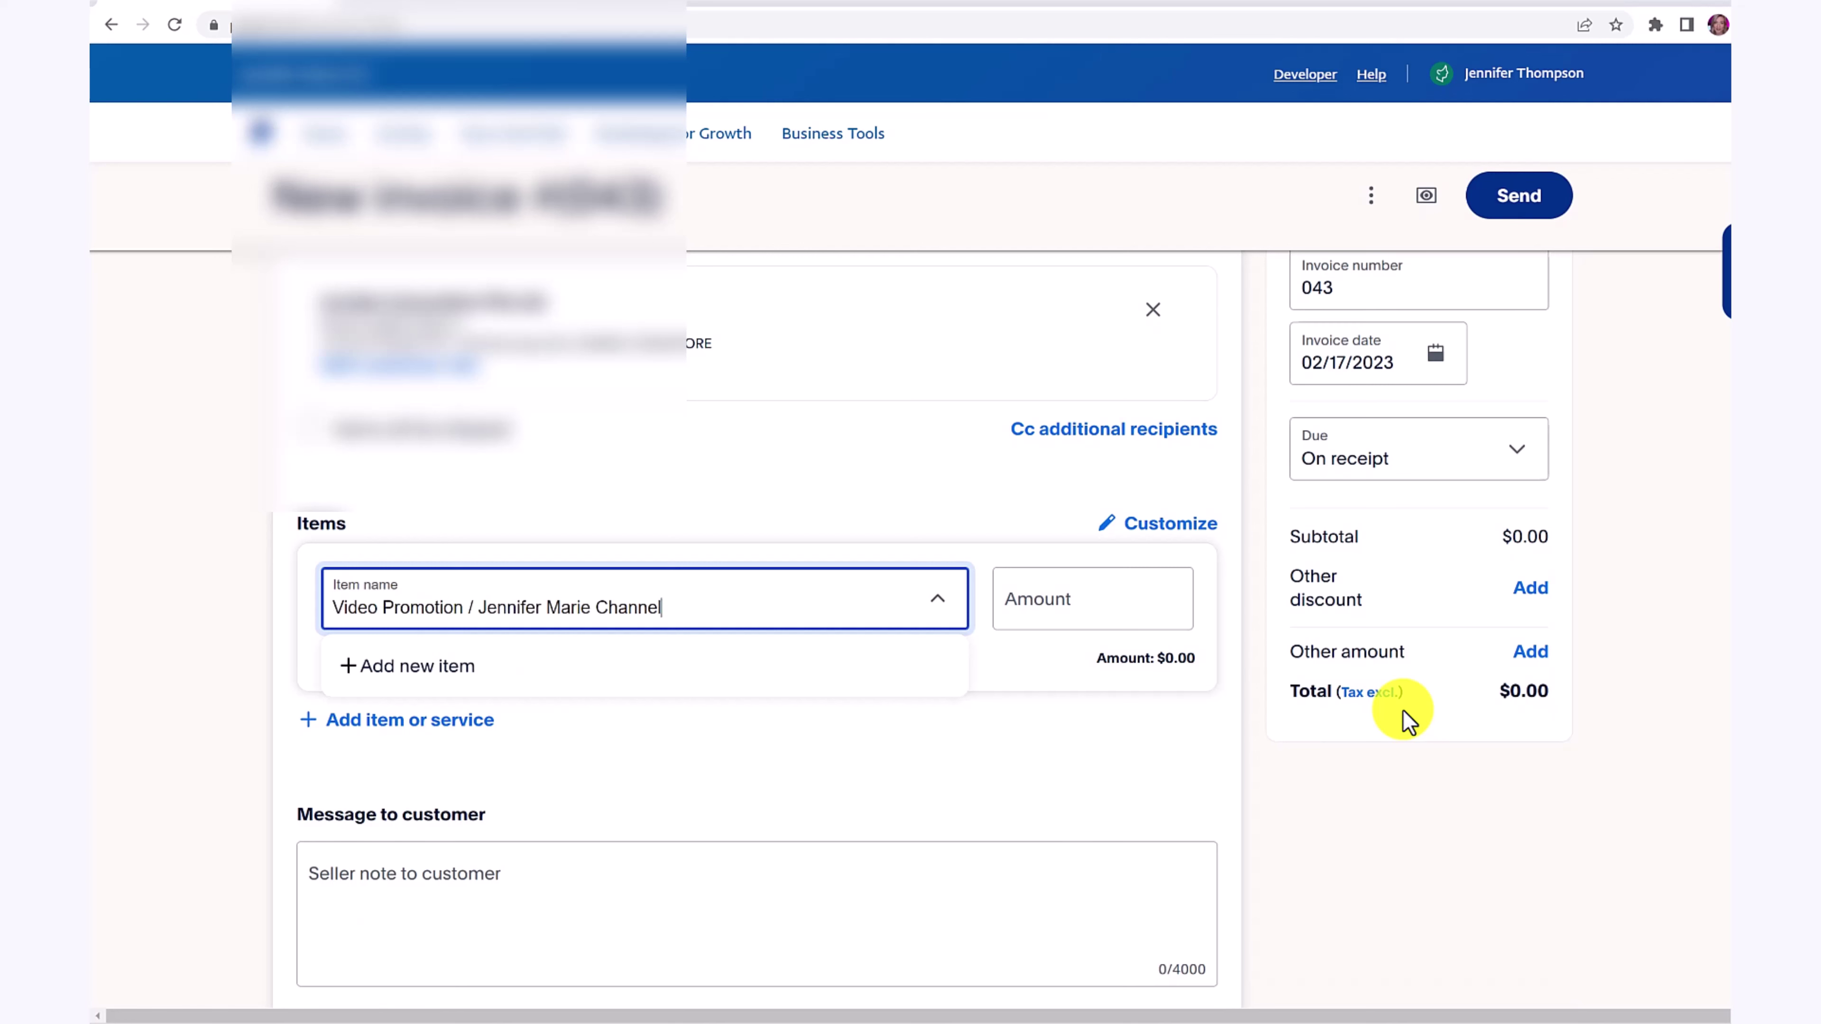
key(Tab)
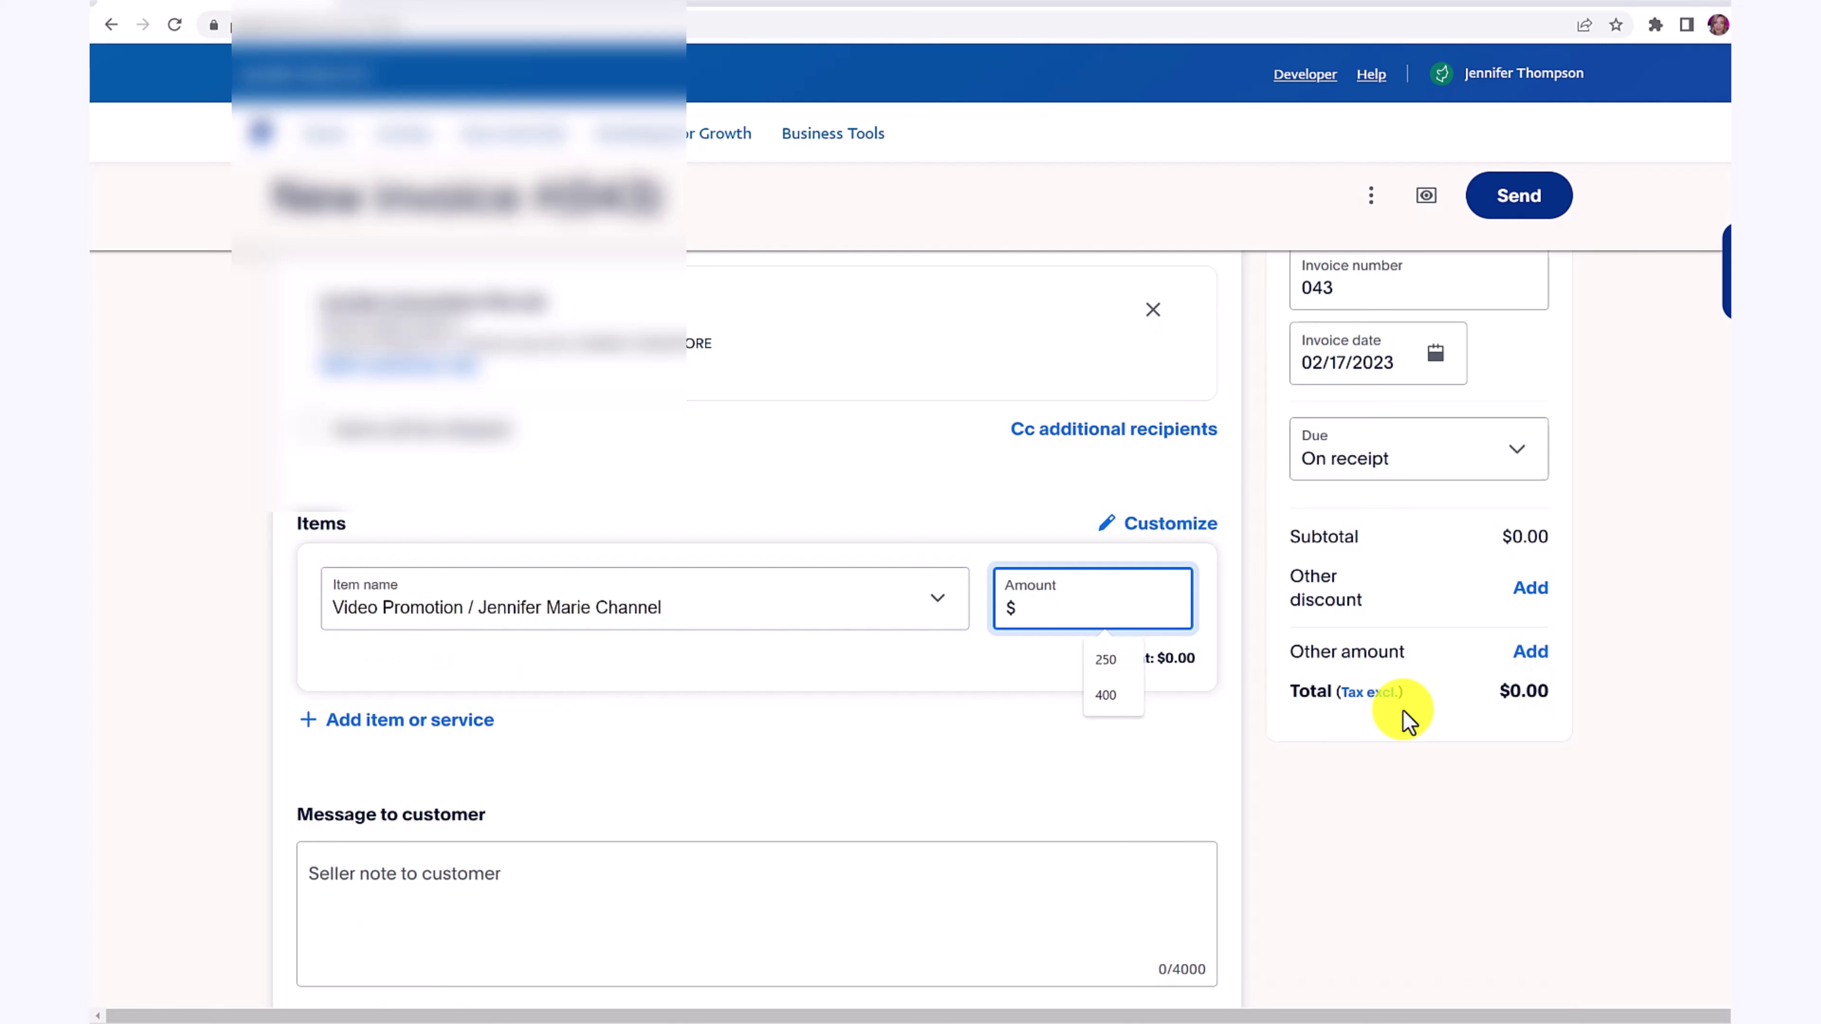
text(1000)
key(Tab)
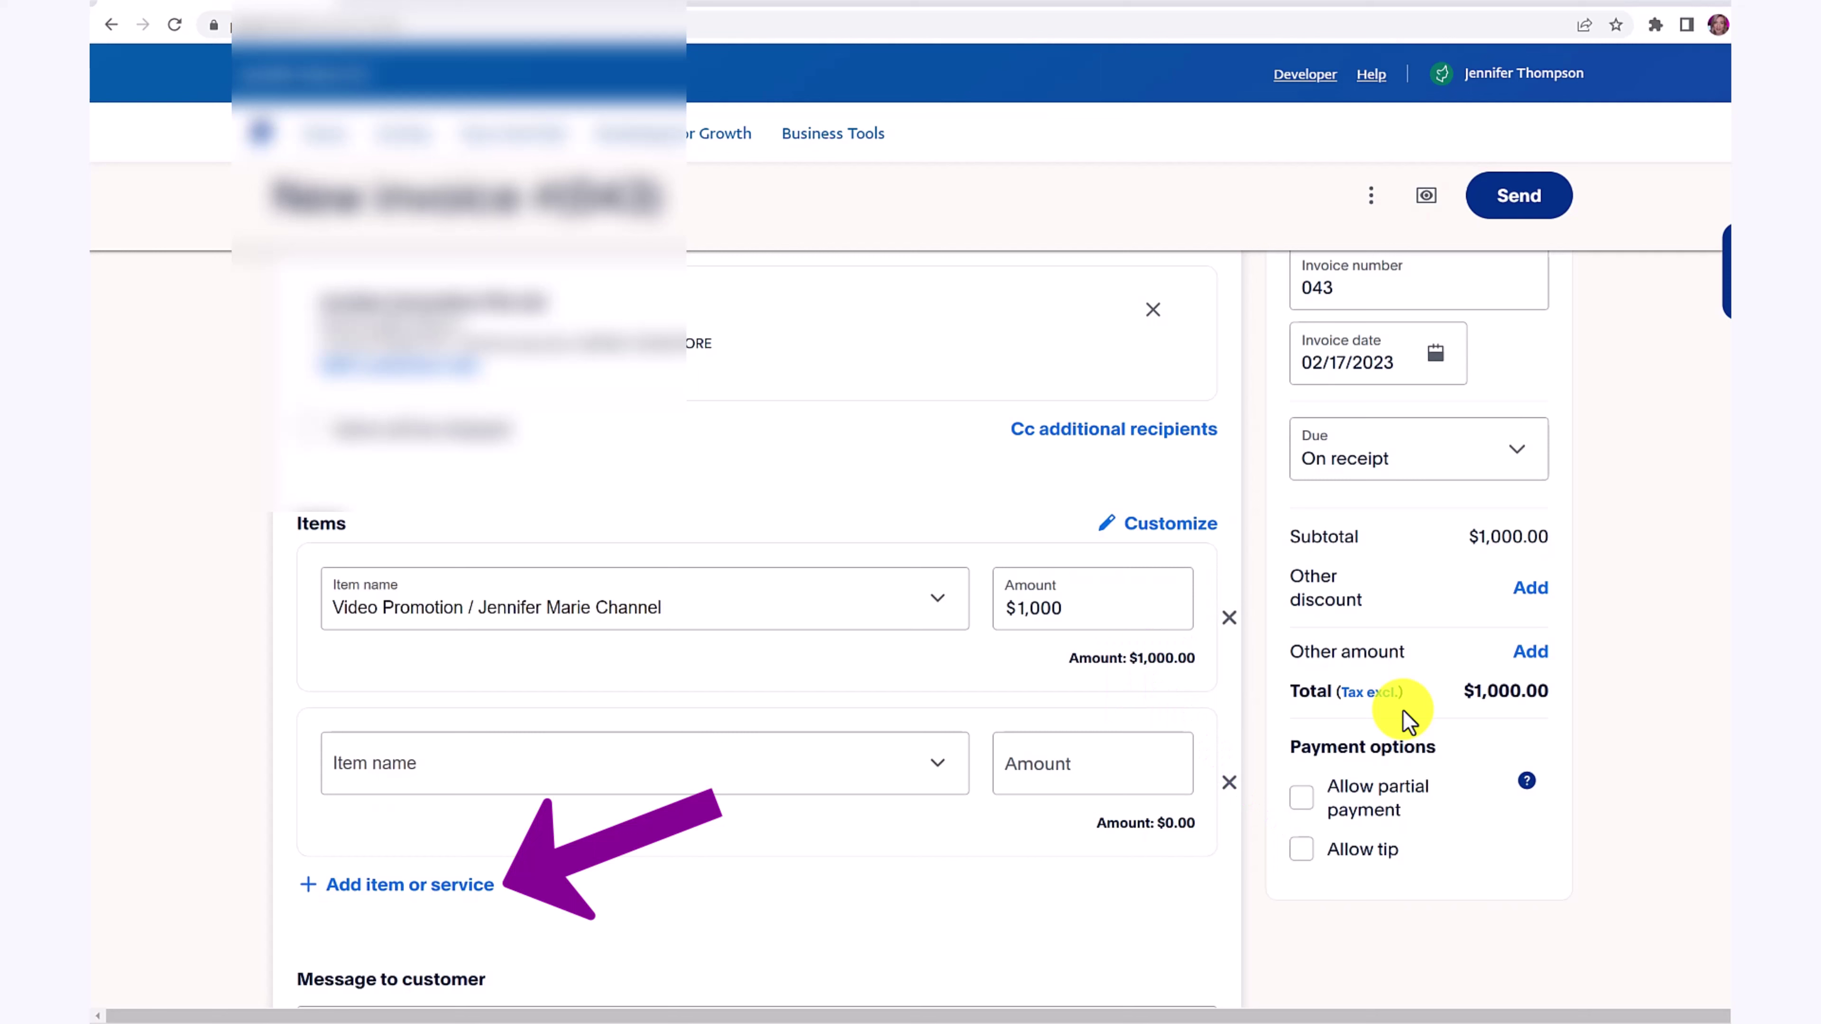
click(409, 885)
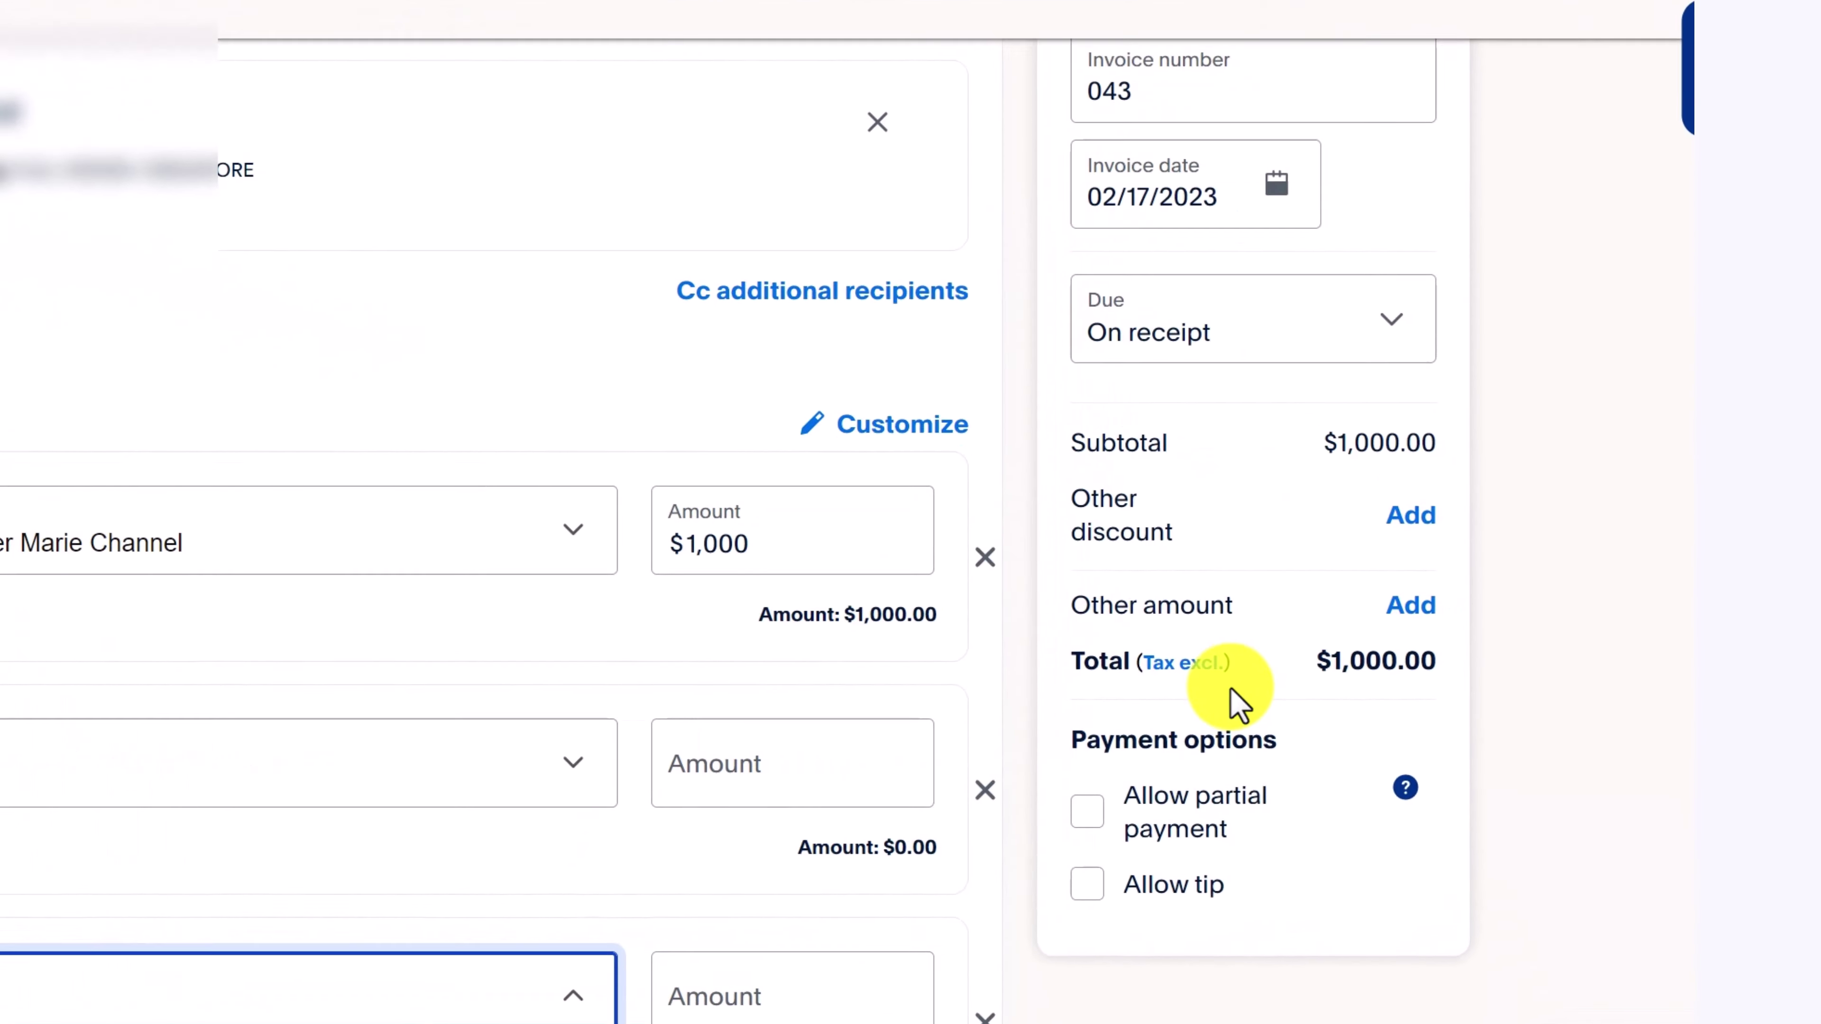
Allow partial payment on the invoice with a minimum due of $500
click(1301, 798)
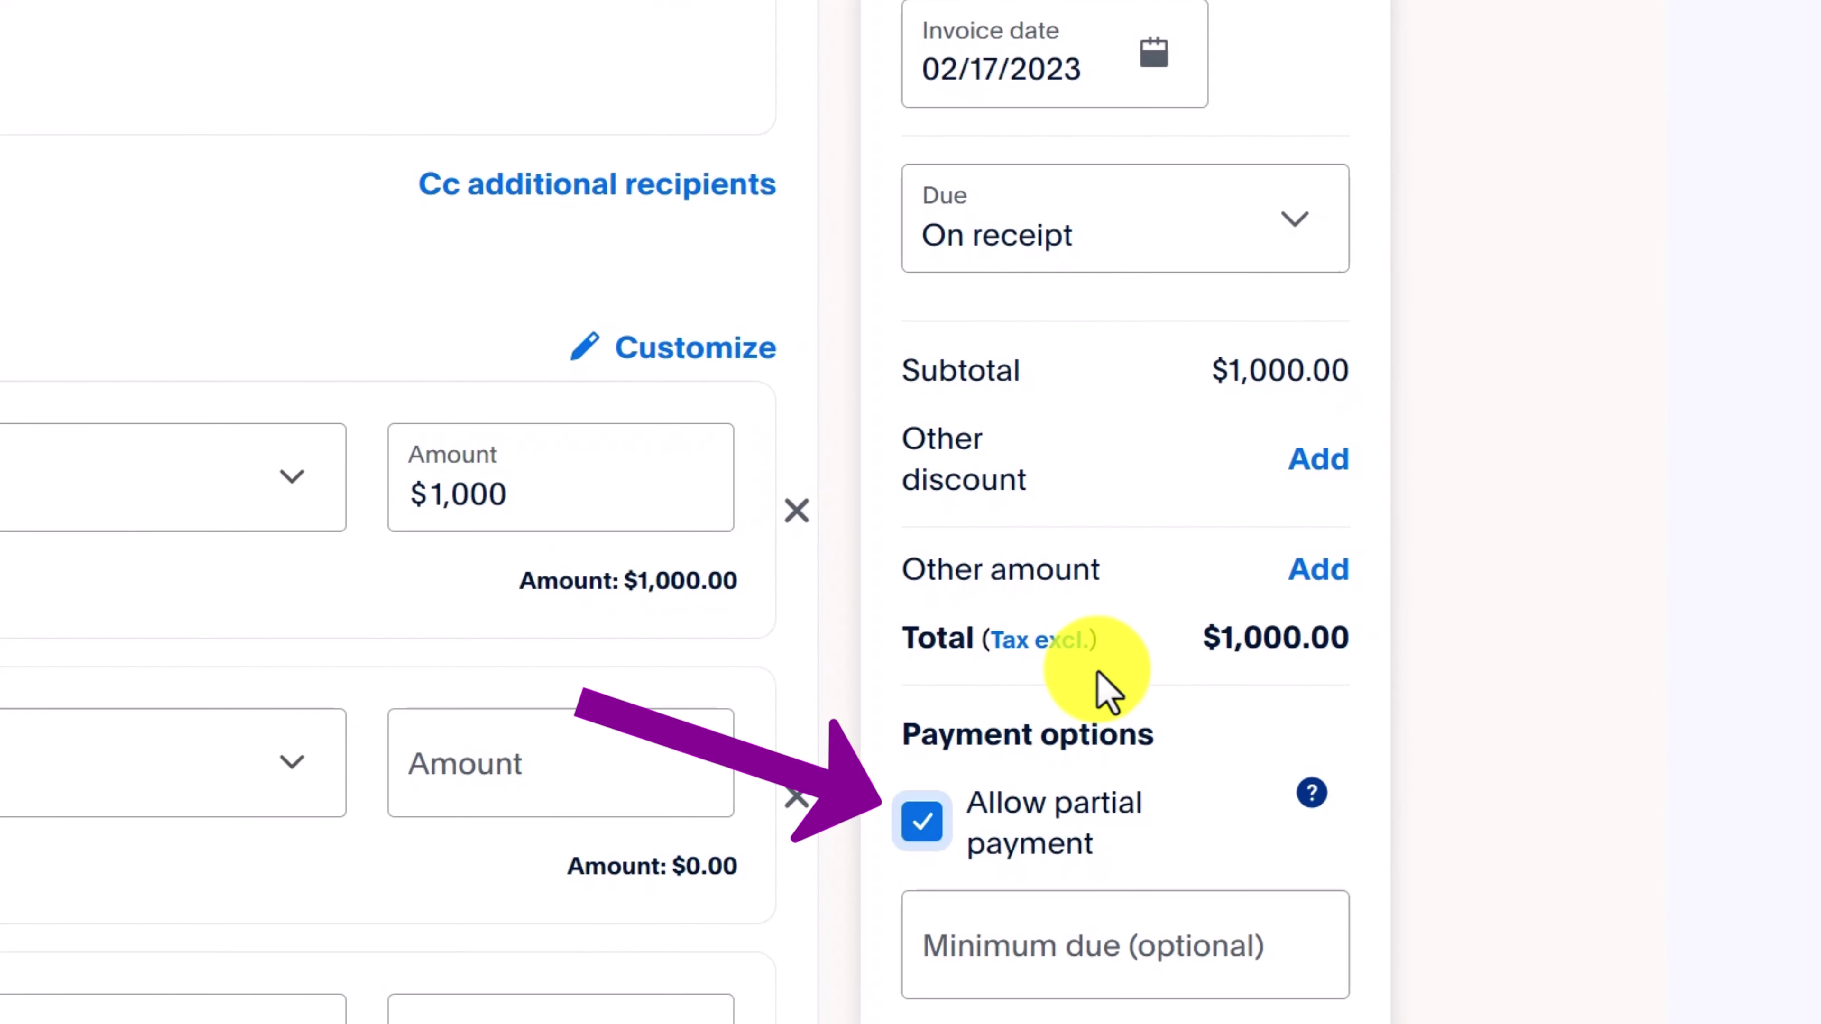
key(Tab)
text(500)
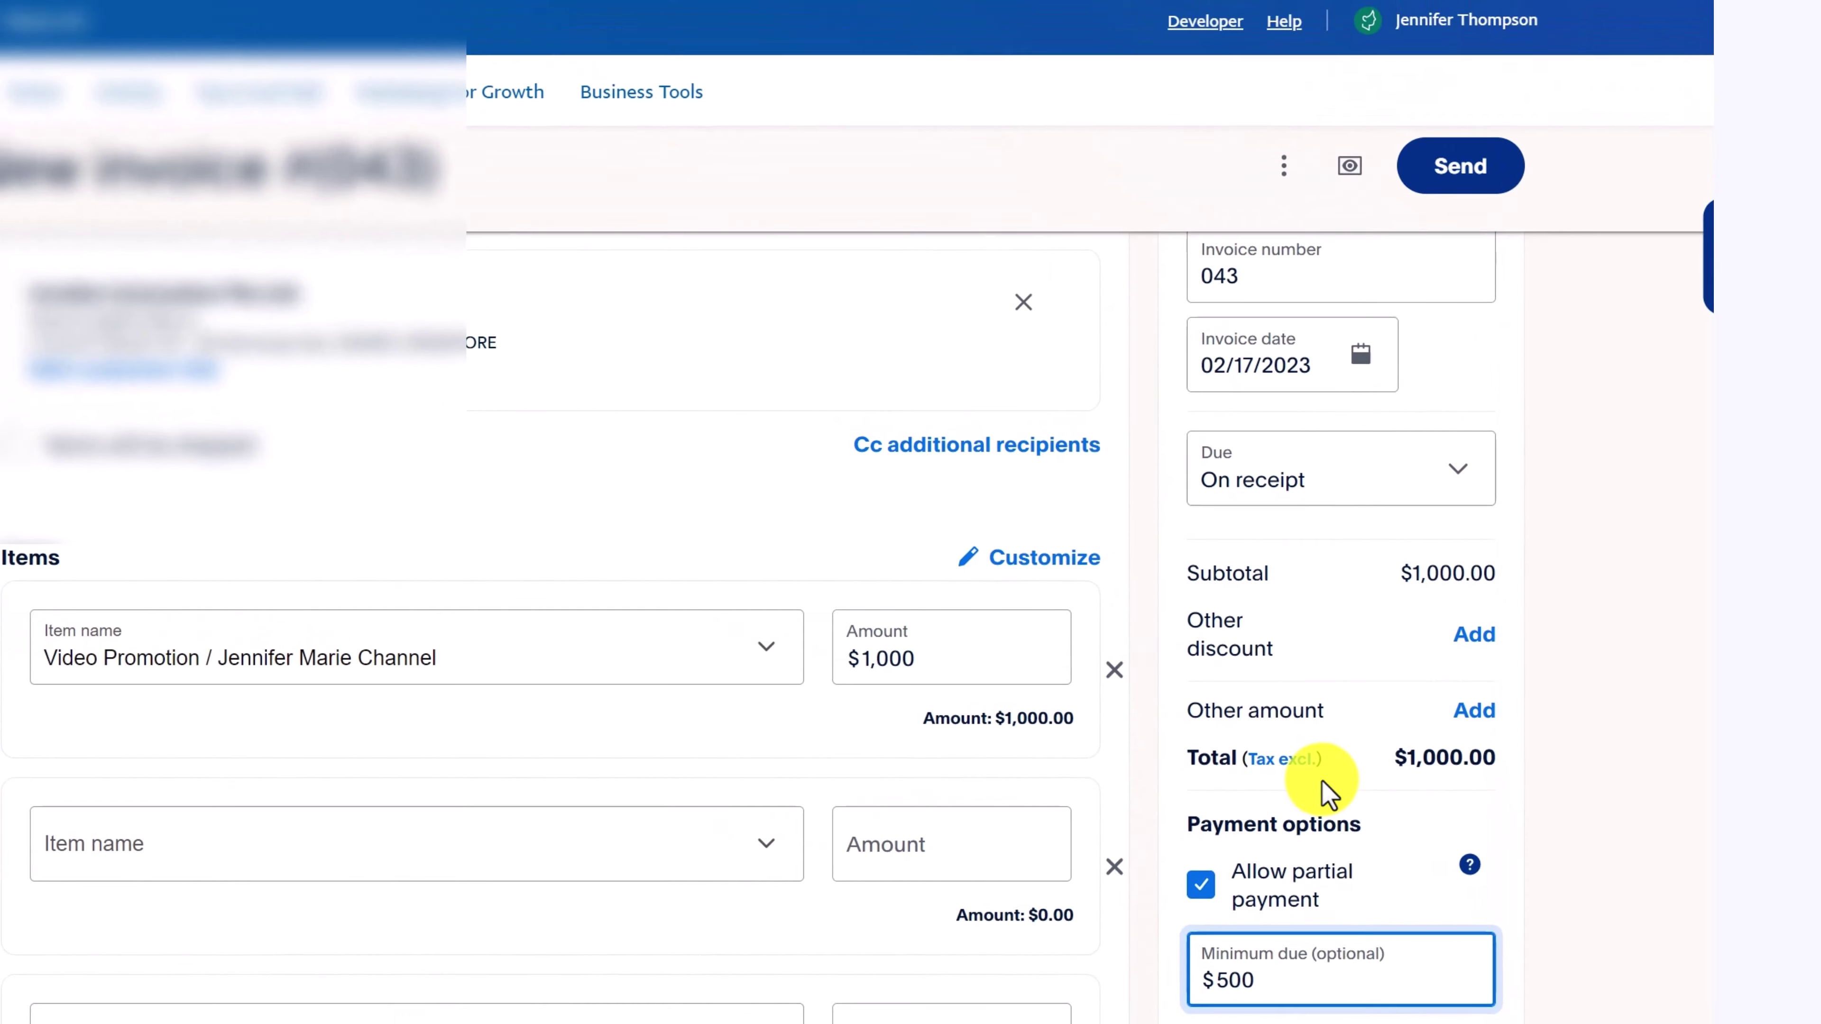
click(1321, 781)
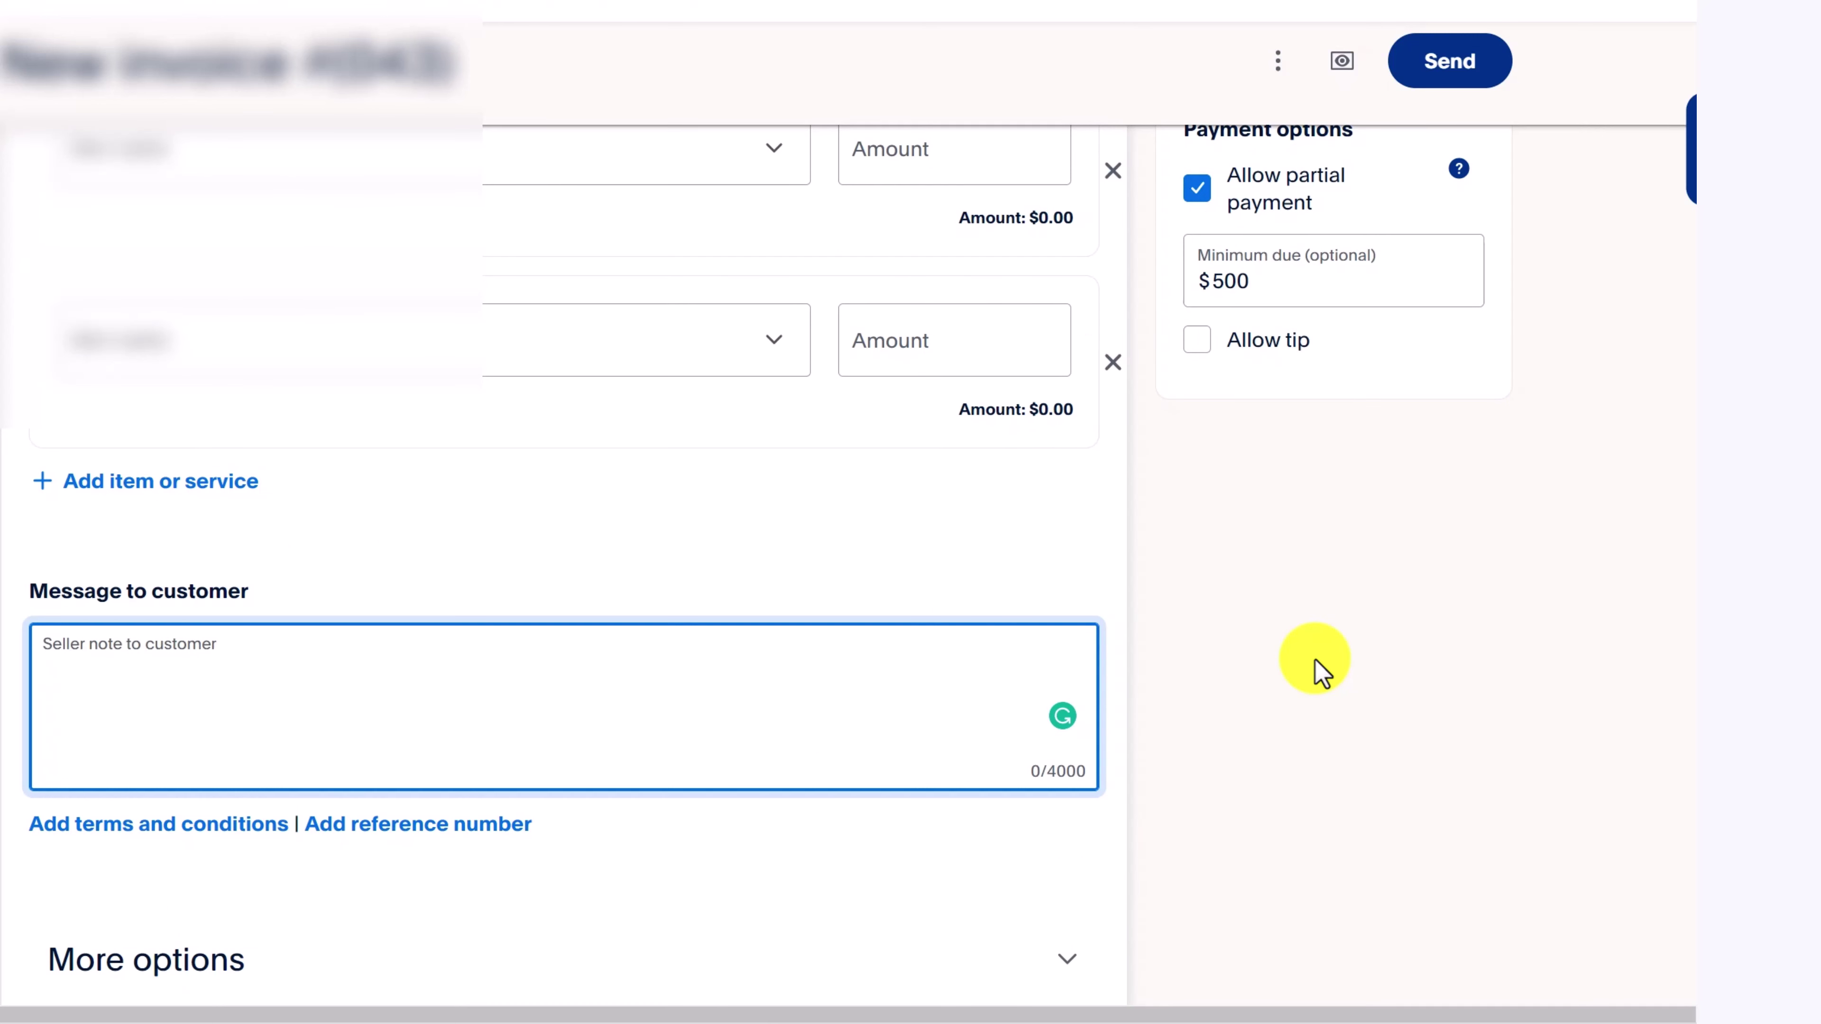
Write the seller note "Thank you for your business!" and expand the additional options for attachments and a private memo
text(Thank you for your business!)
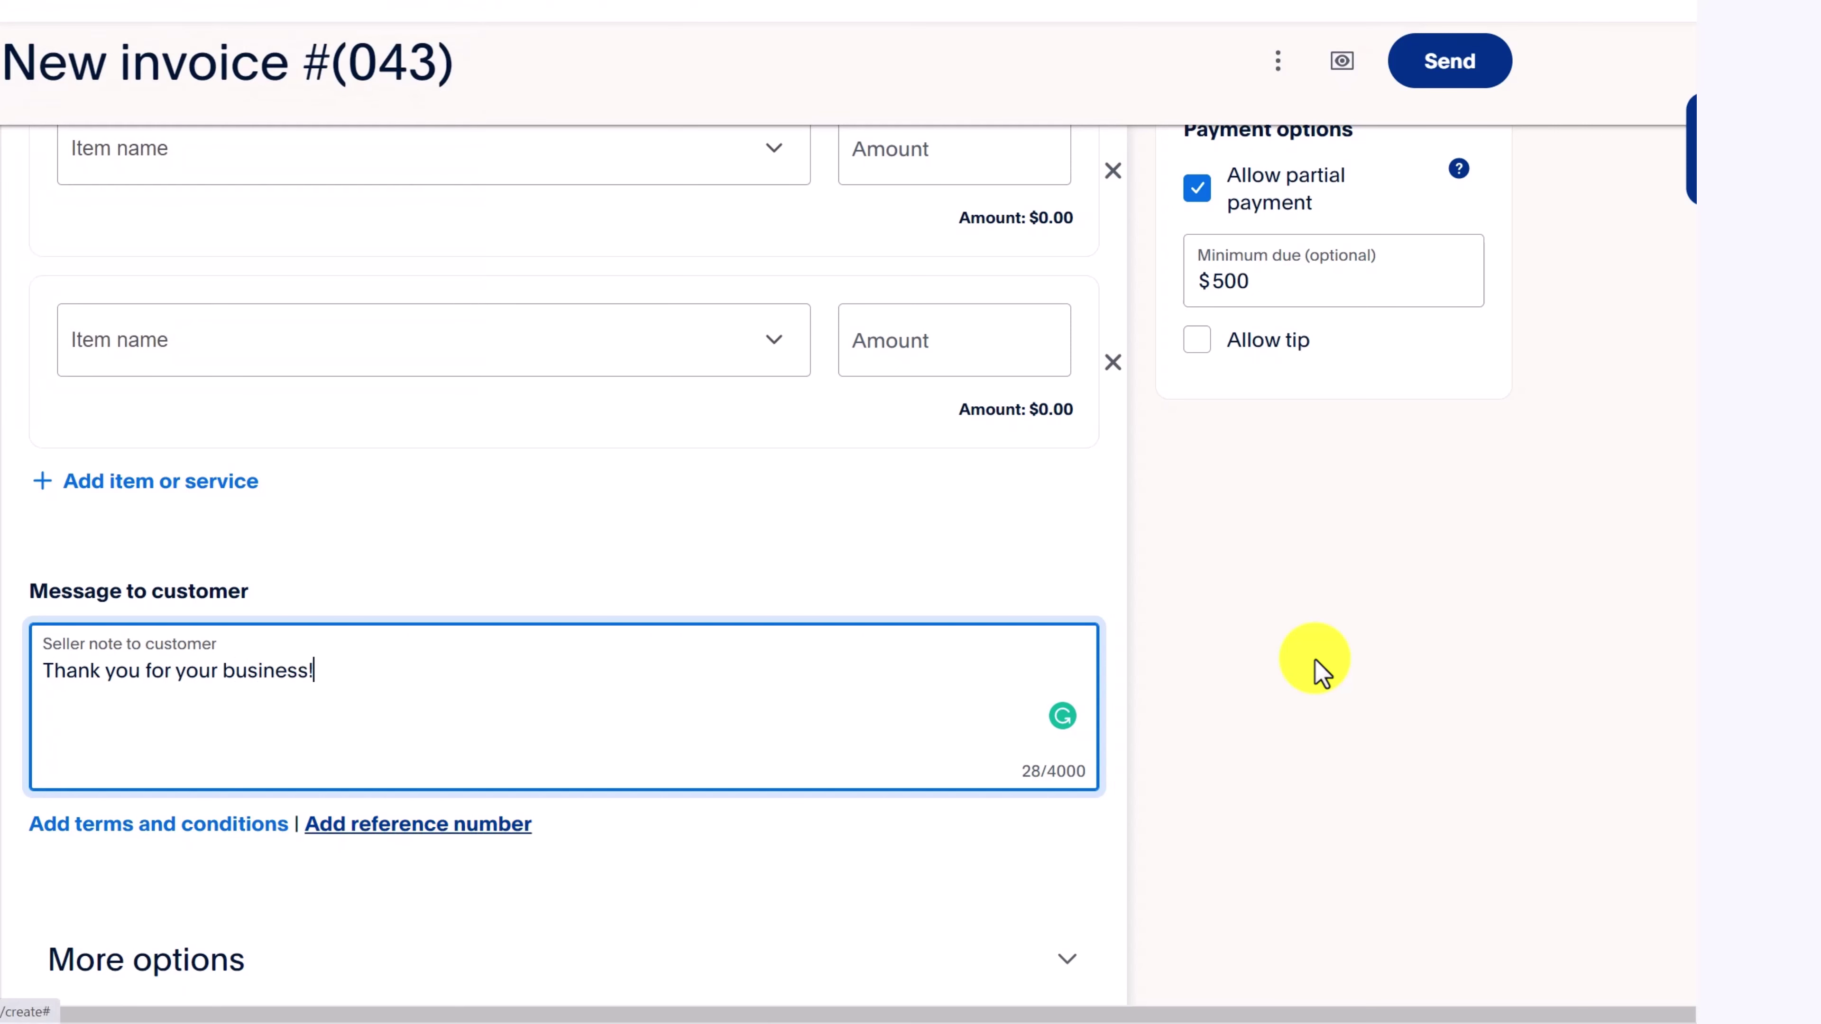
scroll(1321, 675, down, 3)
scroll(1315, 659, down, 1)
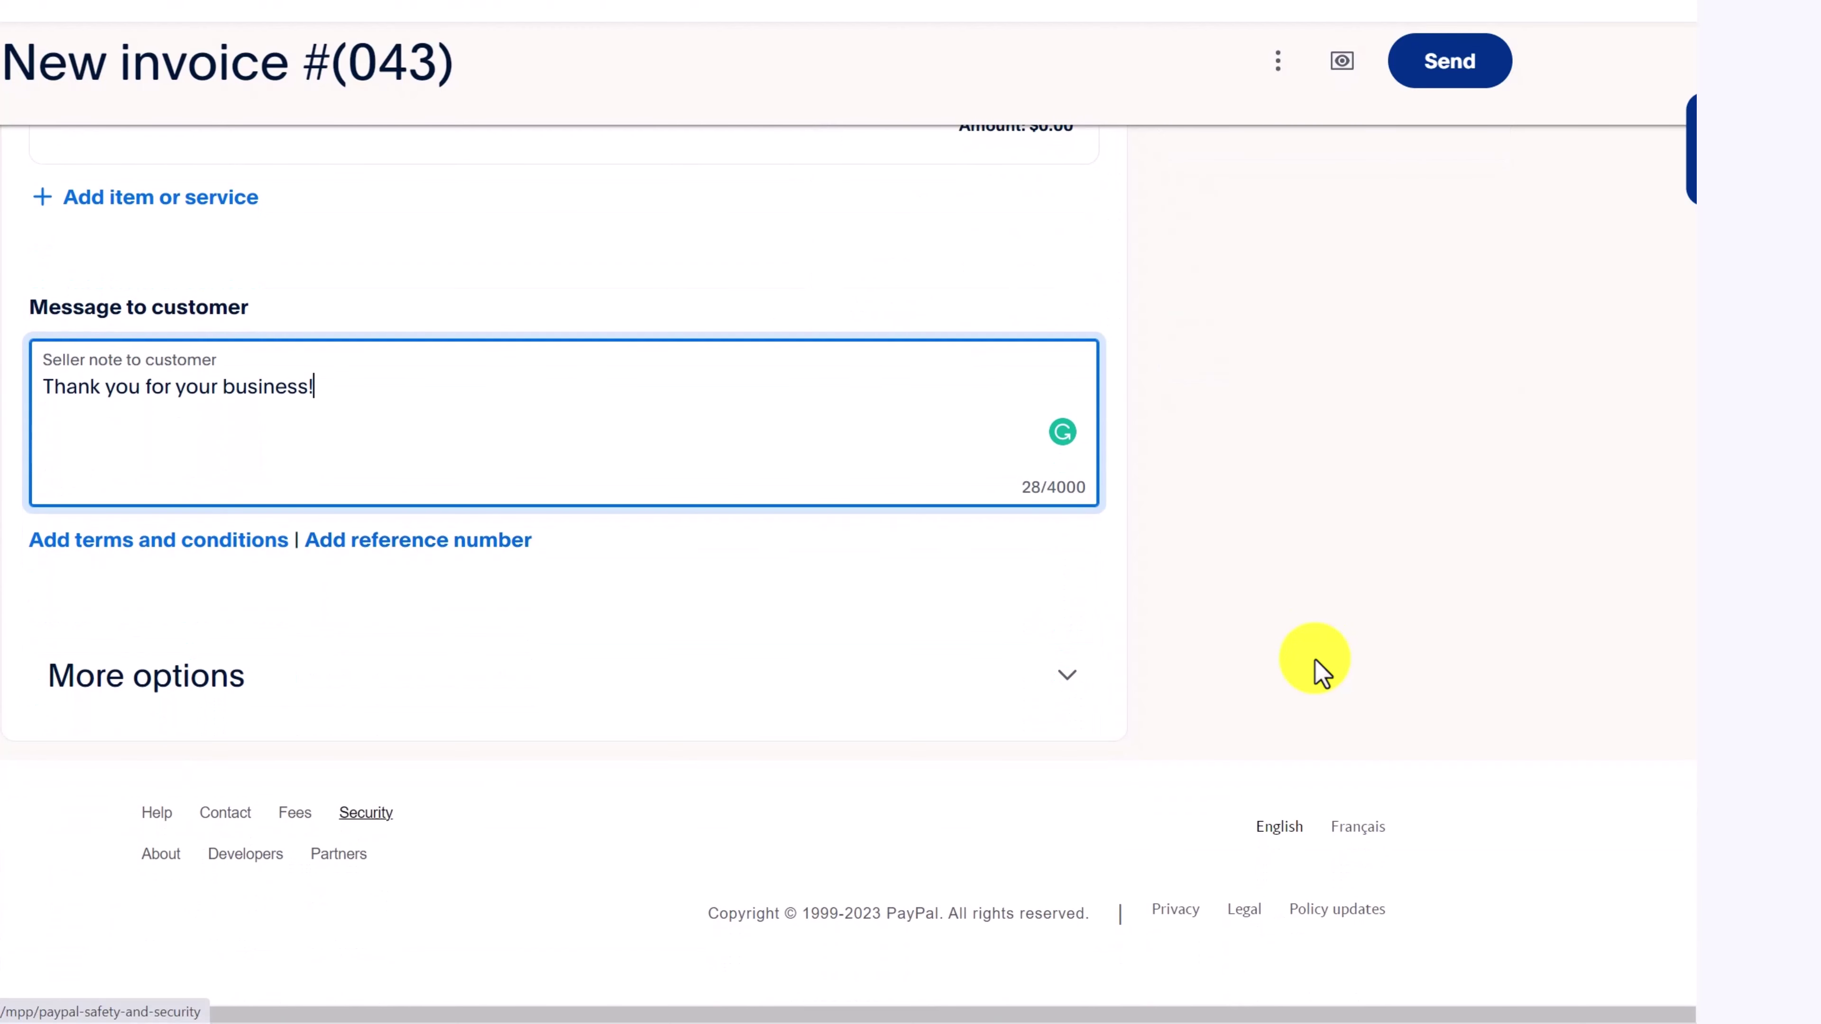
click(366, 676)
scroll(1322, 674, down, 3)
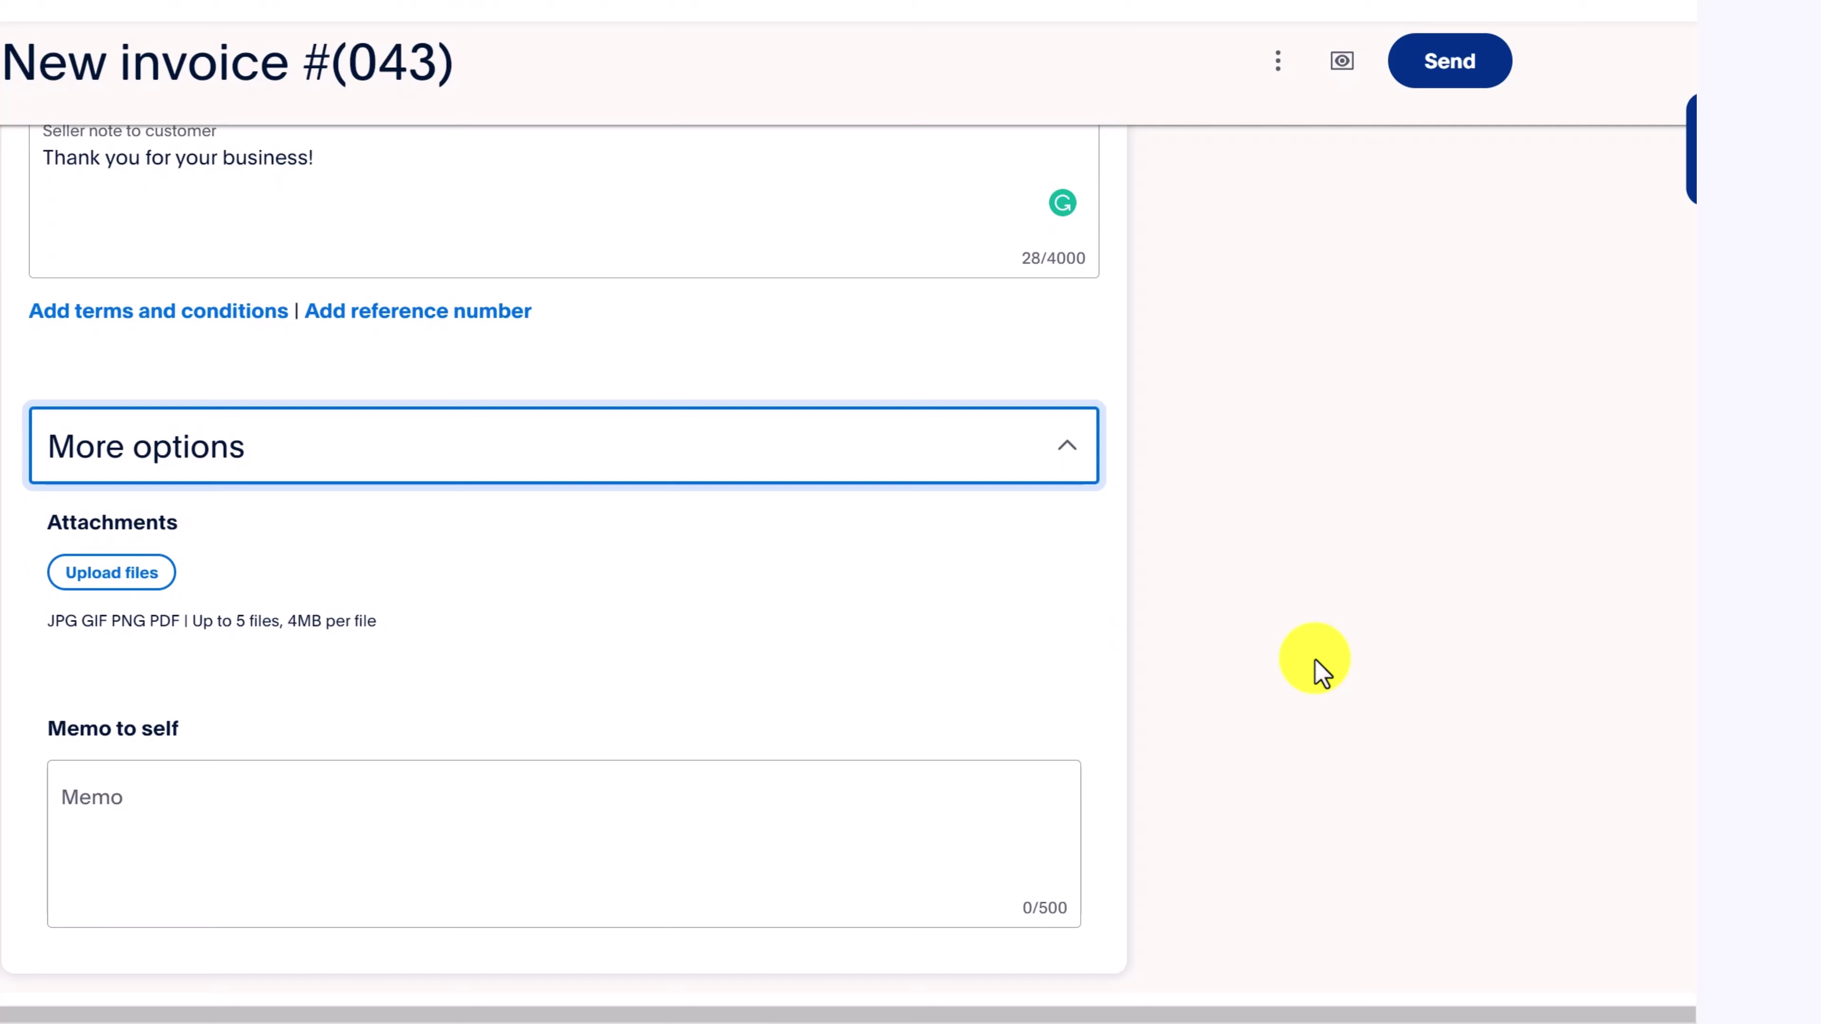
key(Tab)
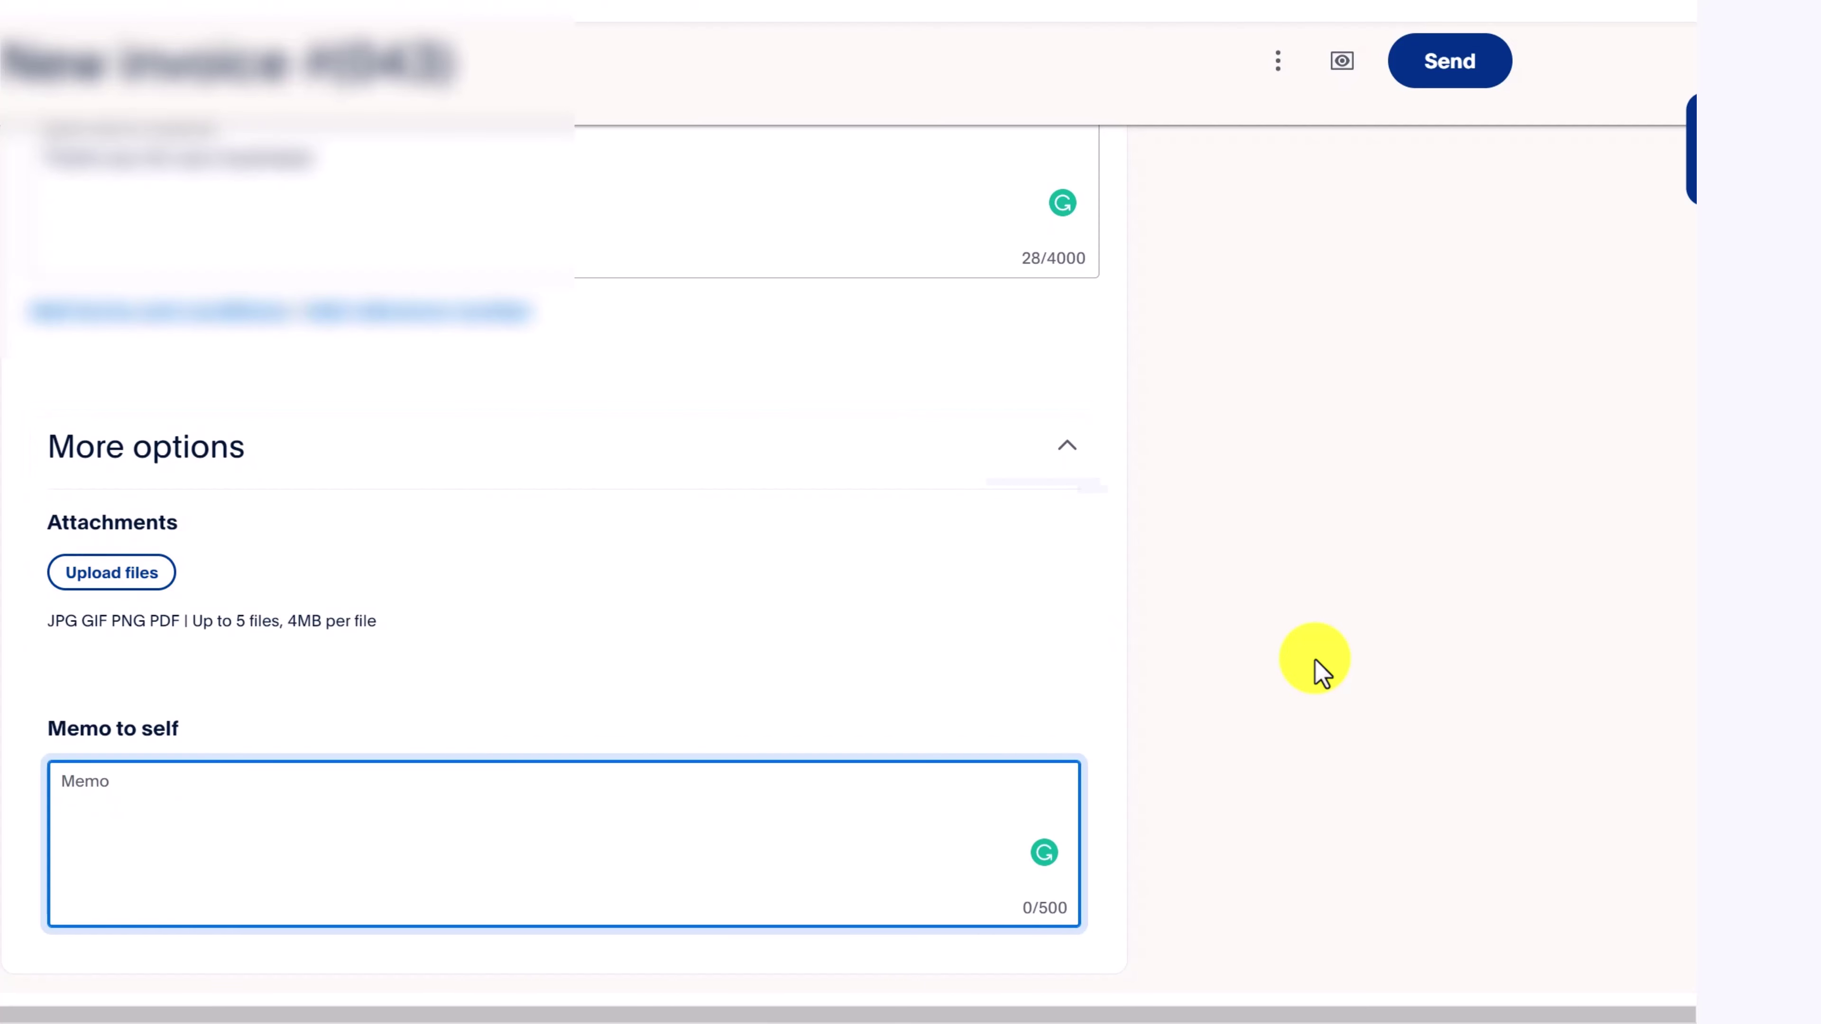
Look through the invoice's due date choices, keeping payment due on receipt
scroll(1322, 674, up, 10)
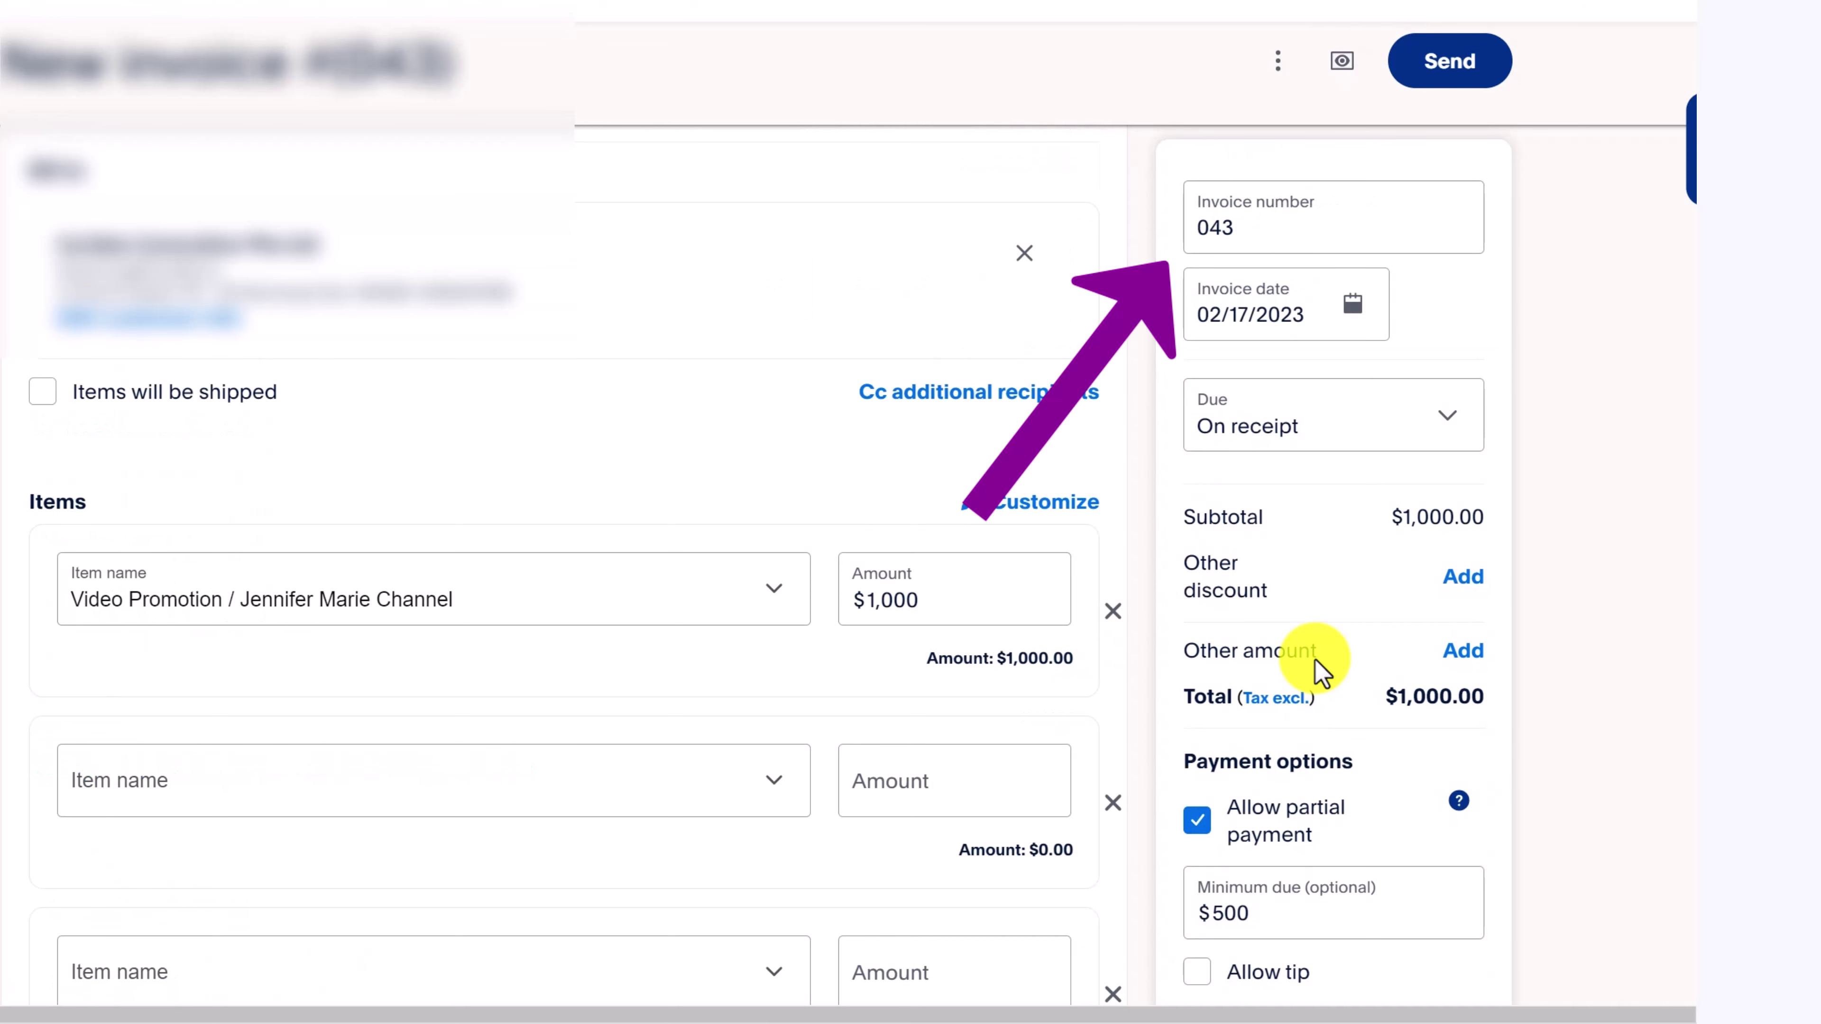
key(Tab)
key(Return)
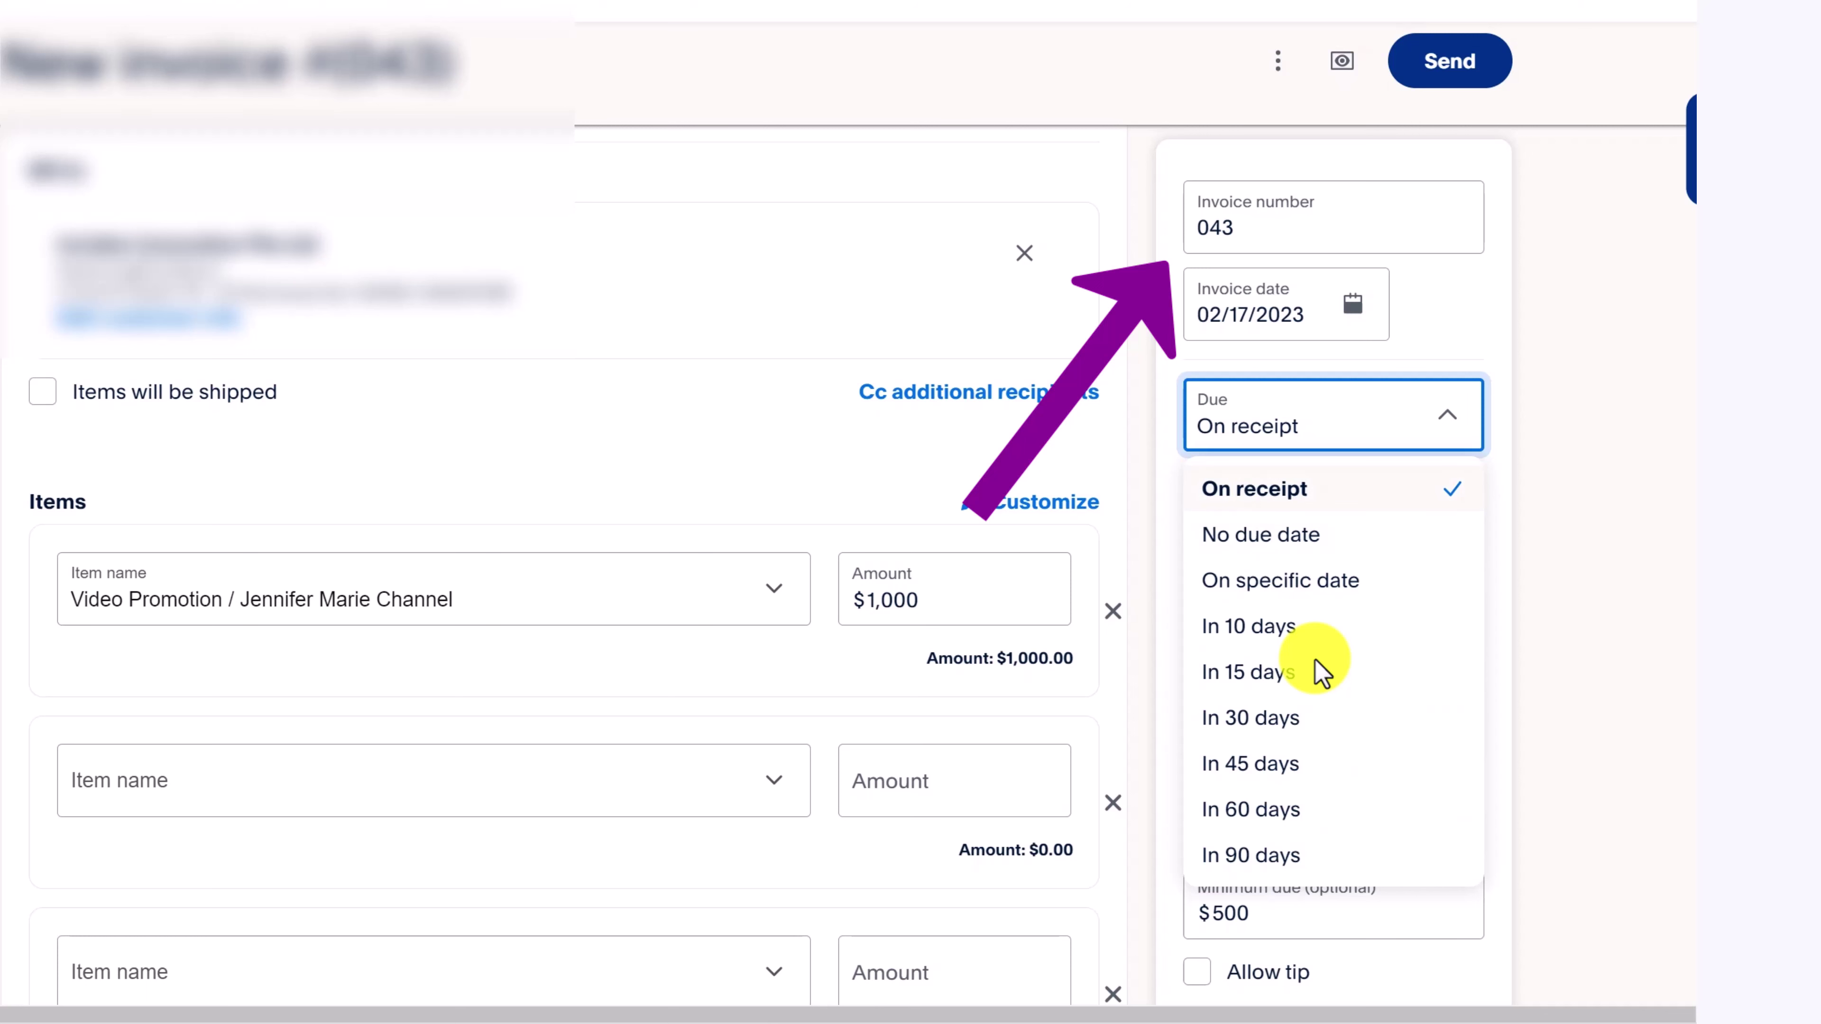
key(Down)
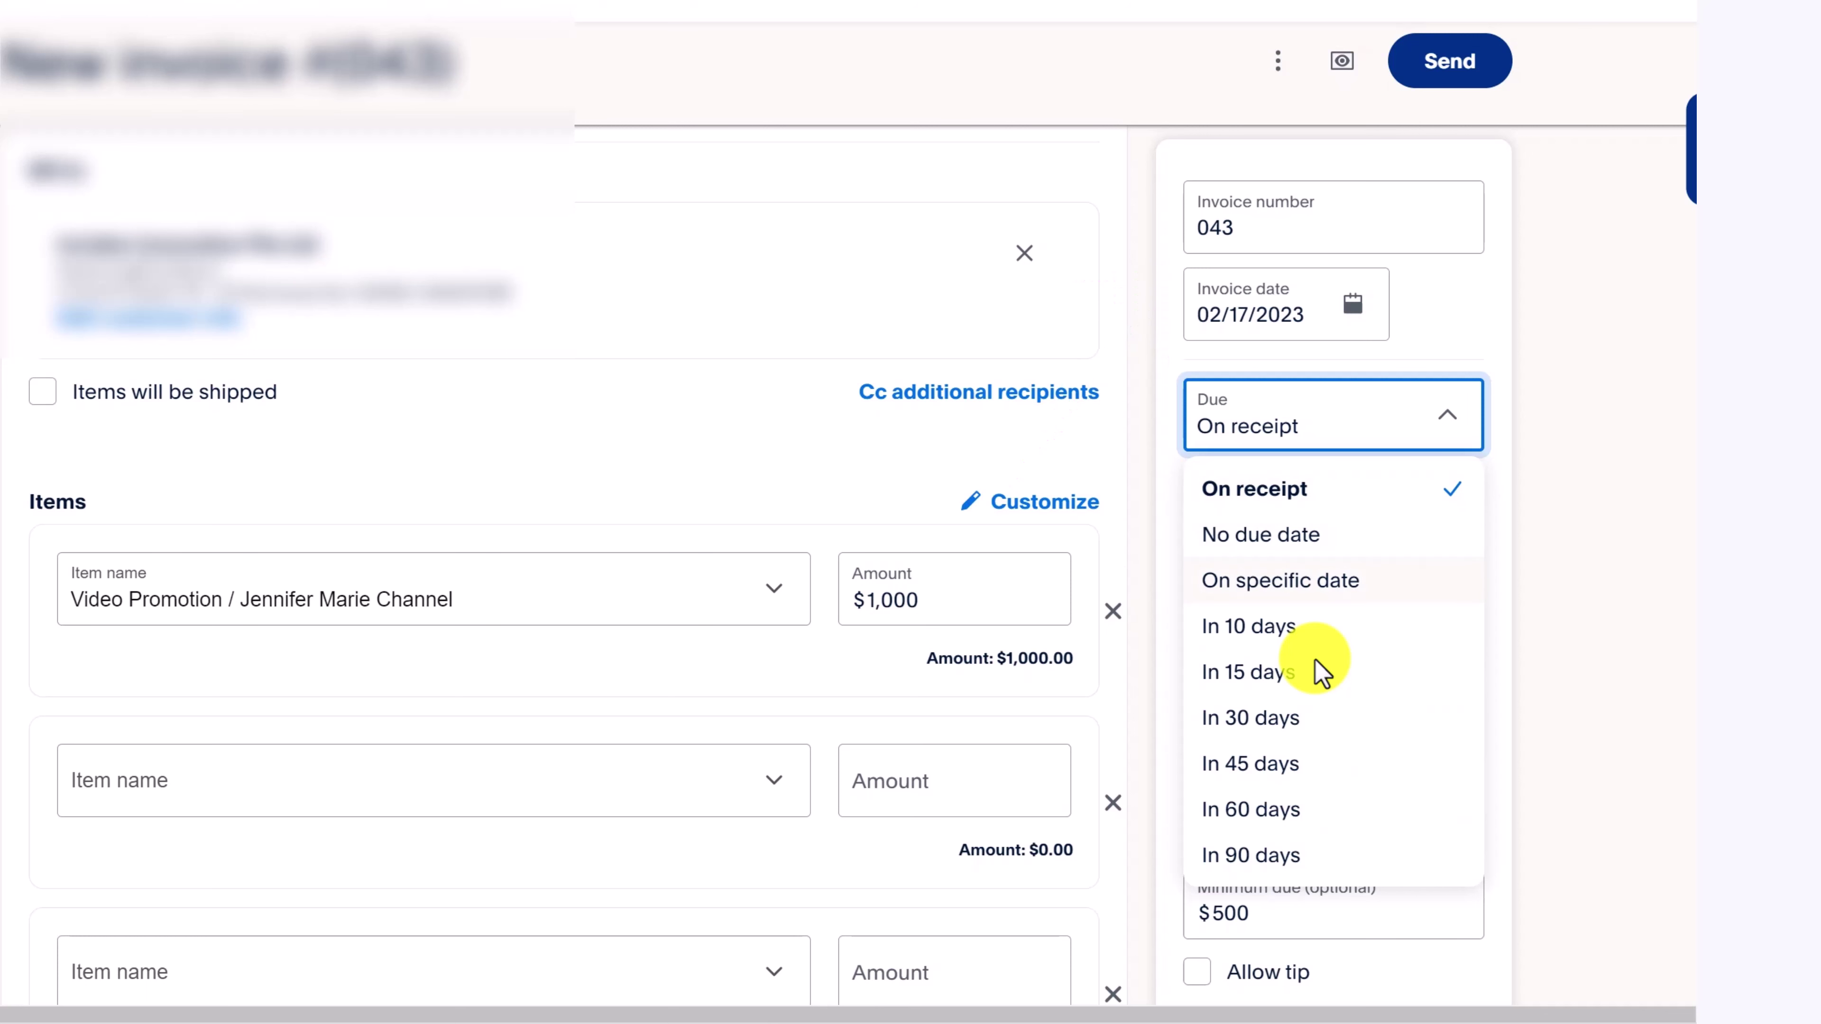
key(Escape)
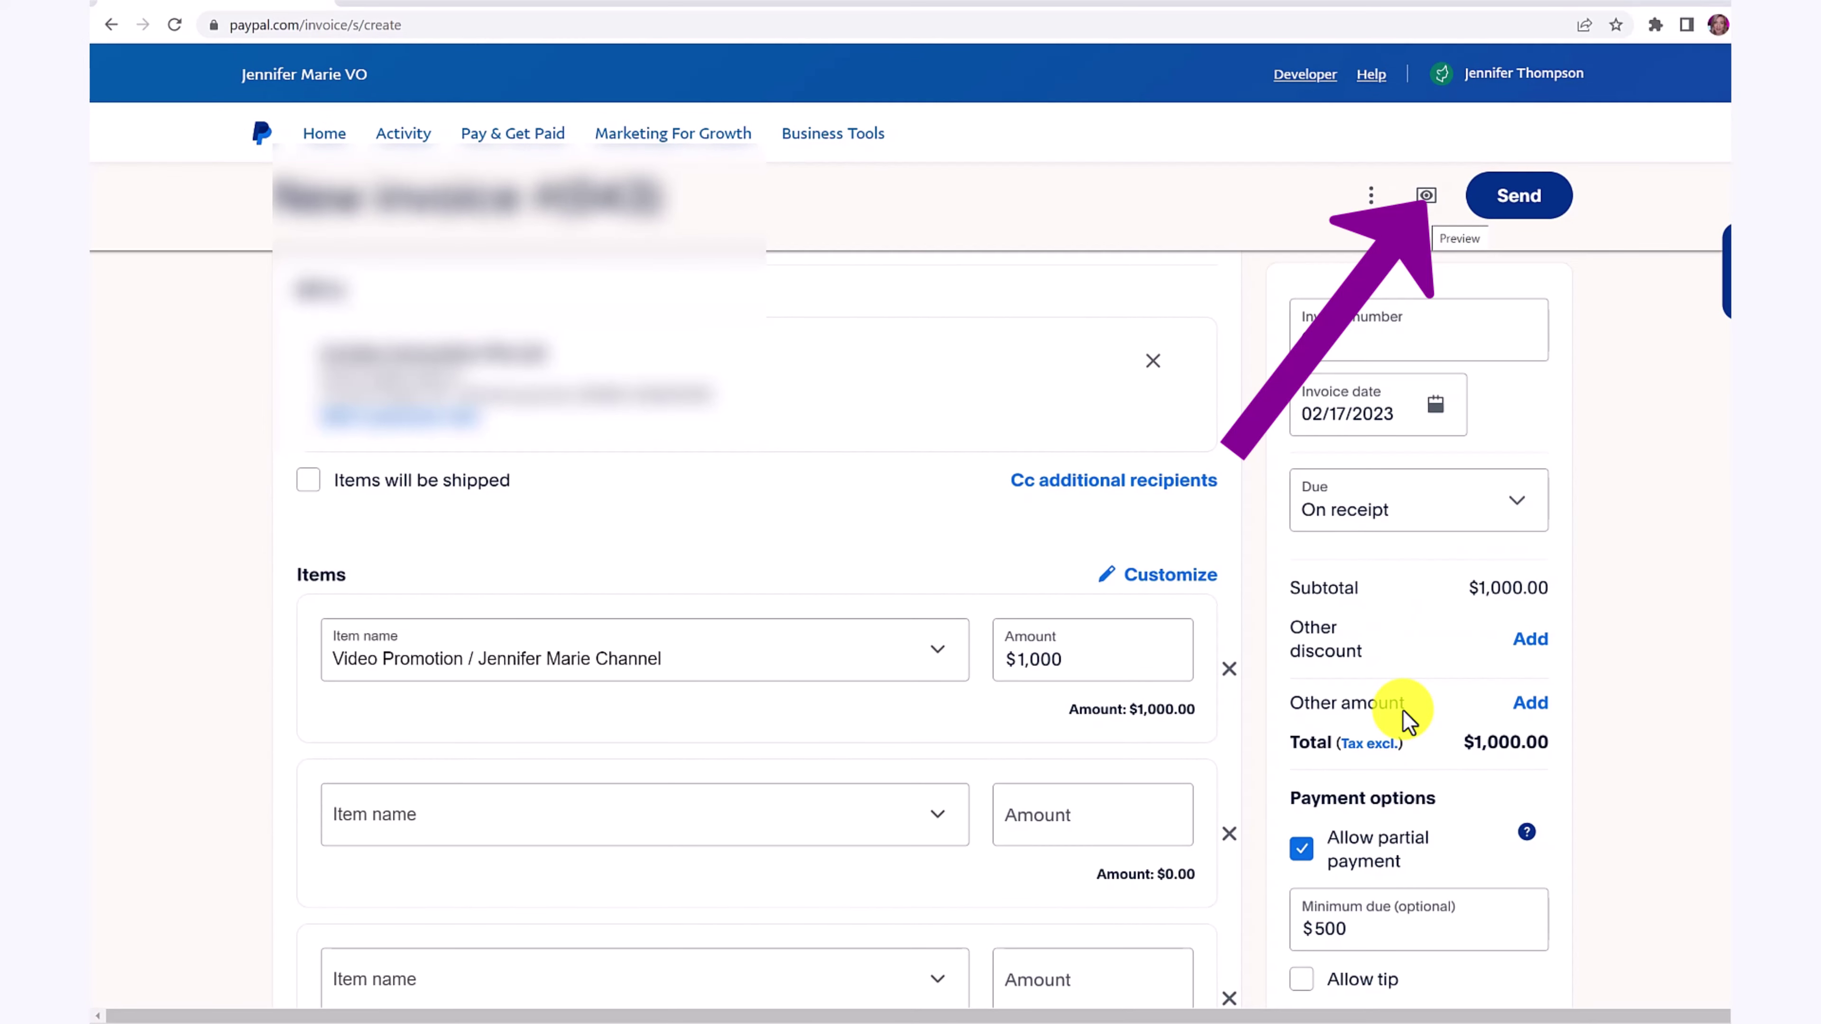
Preview the invoice as the customer will see it, check the payment options and line items, and return to editing
key(Return)
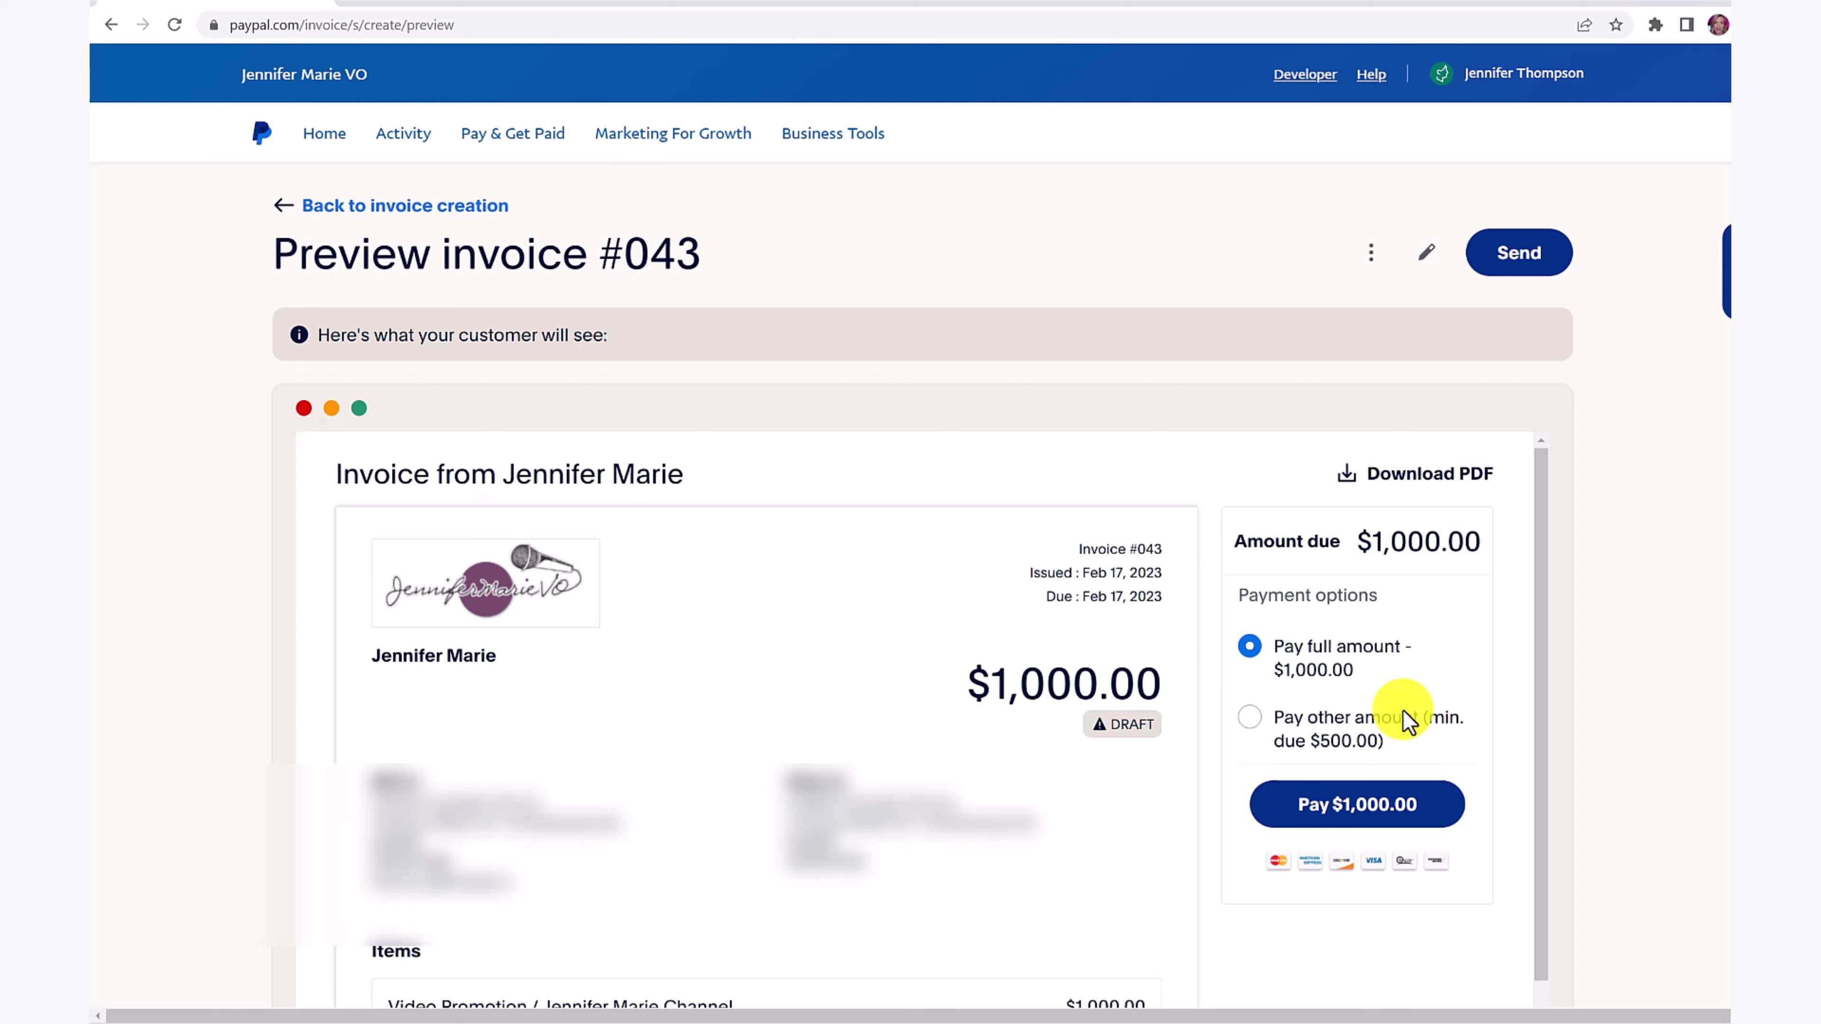
click(1404, 710)
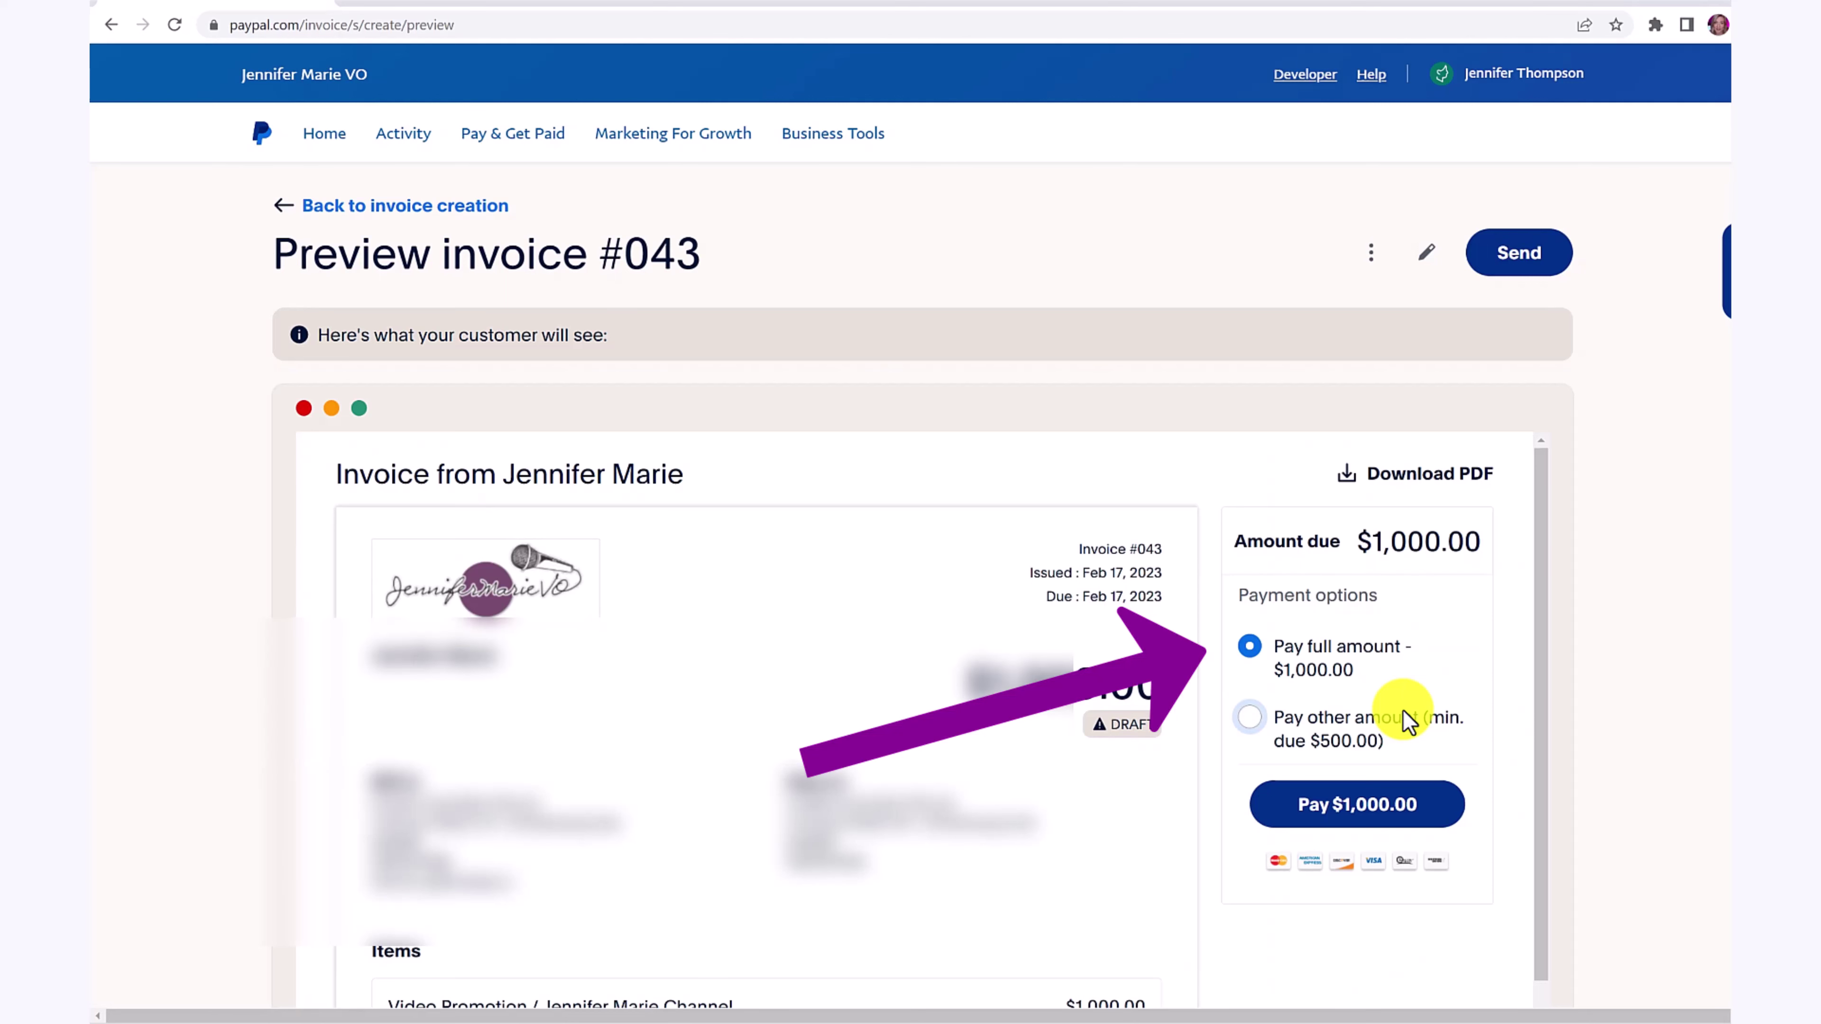
scroll(1406, 718, down, 2)
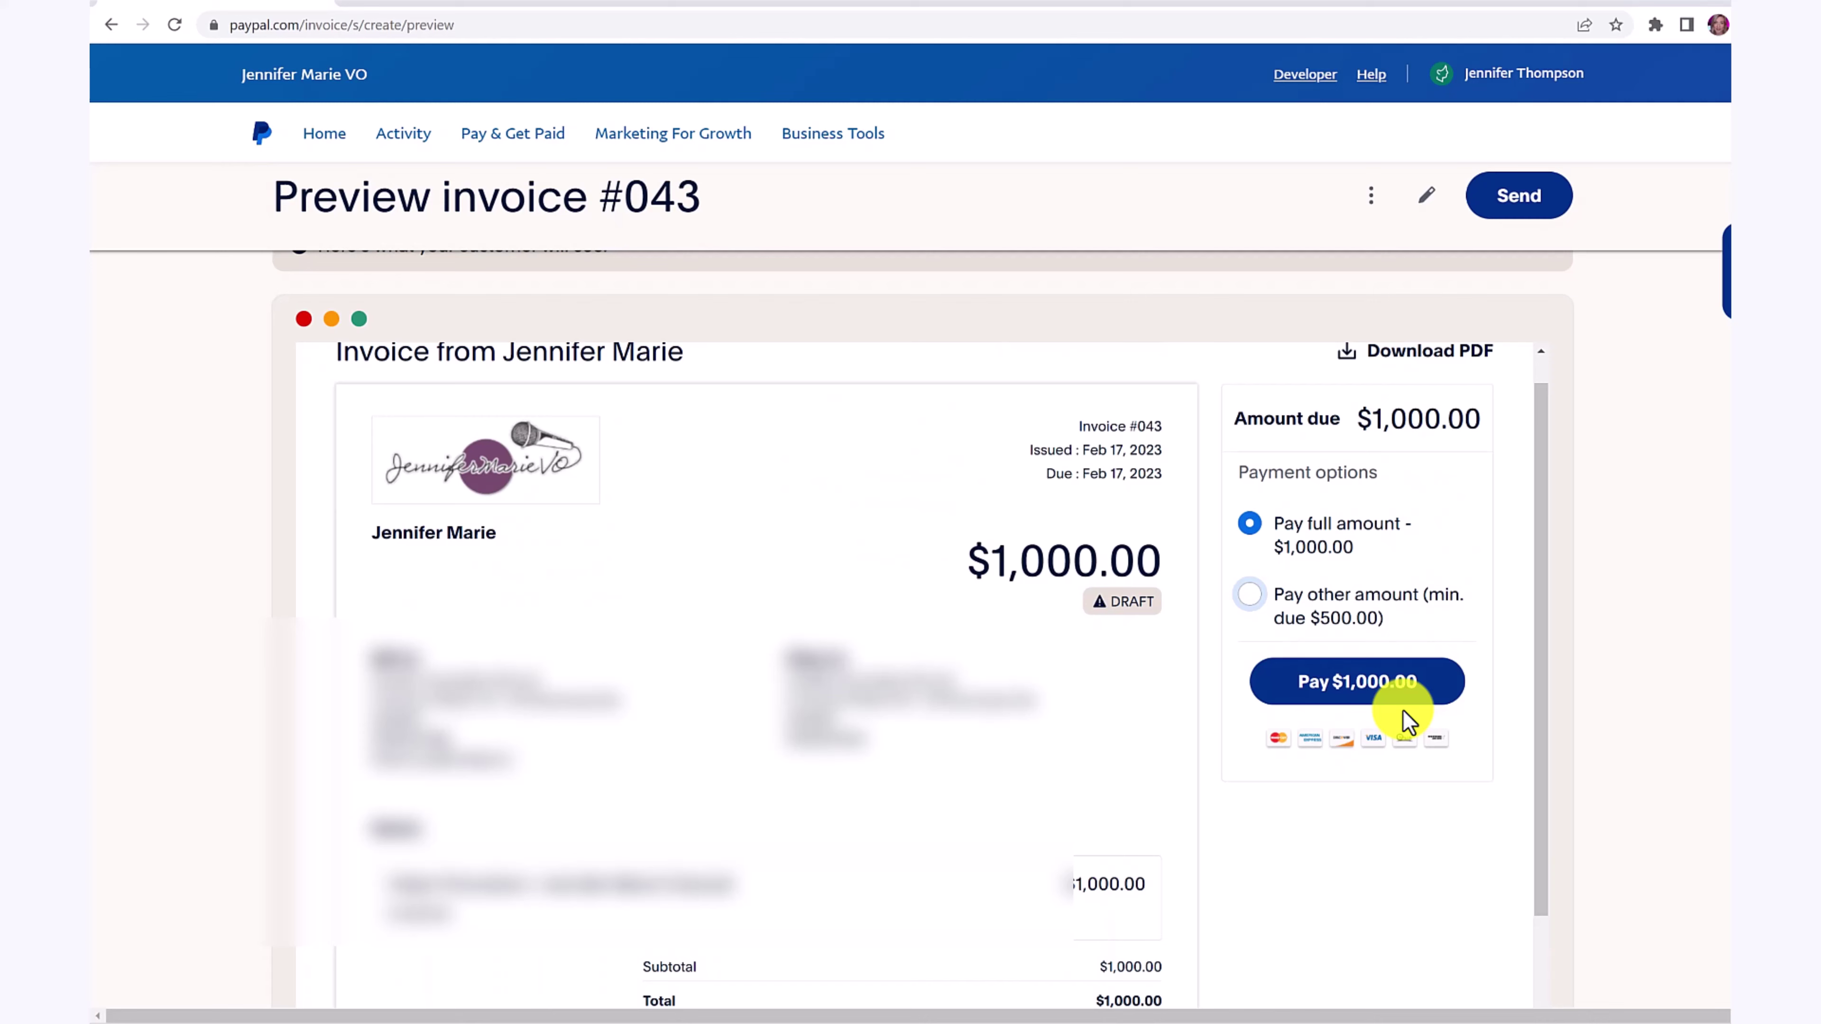
scroll(1404, 710, up, 1)
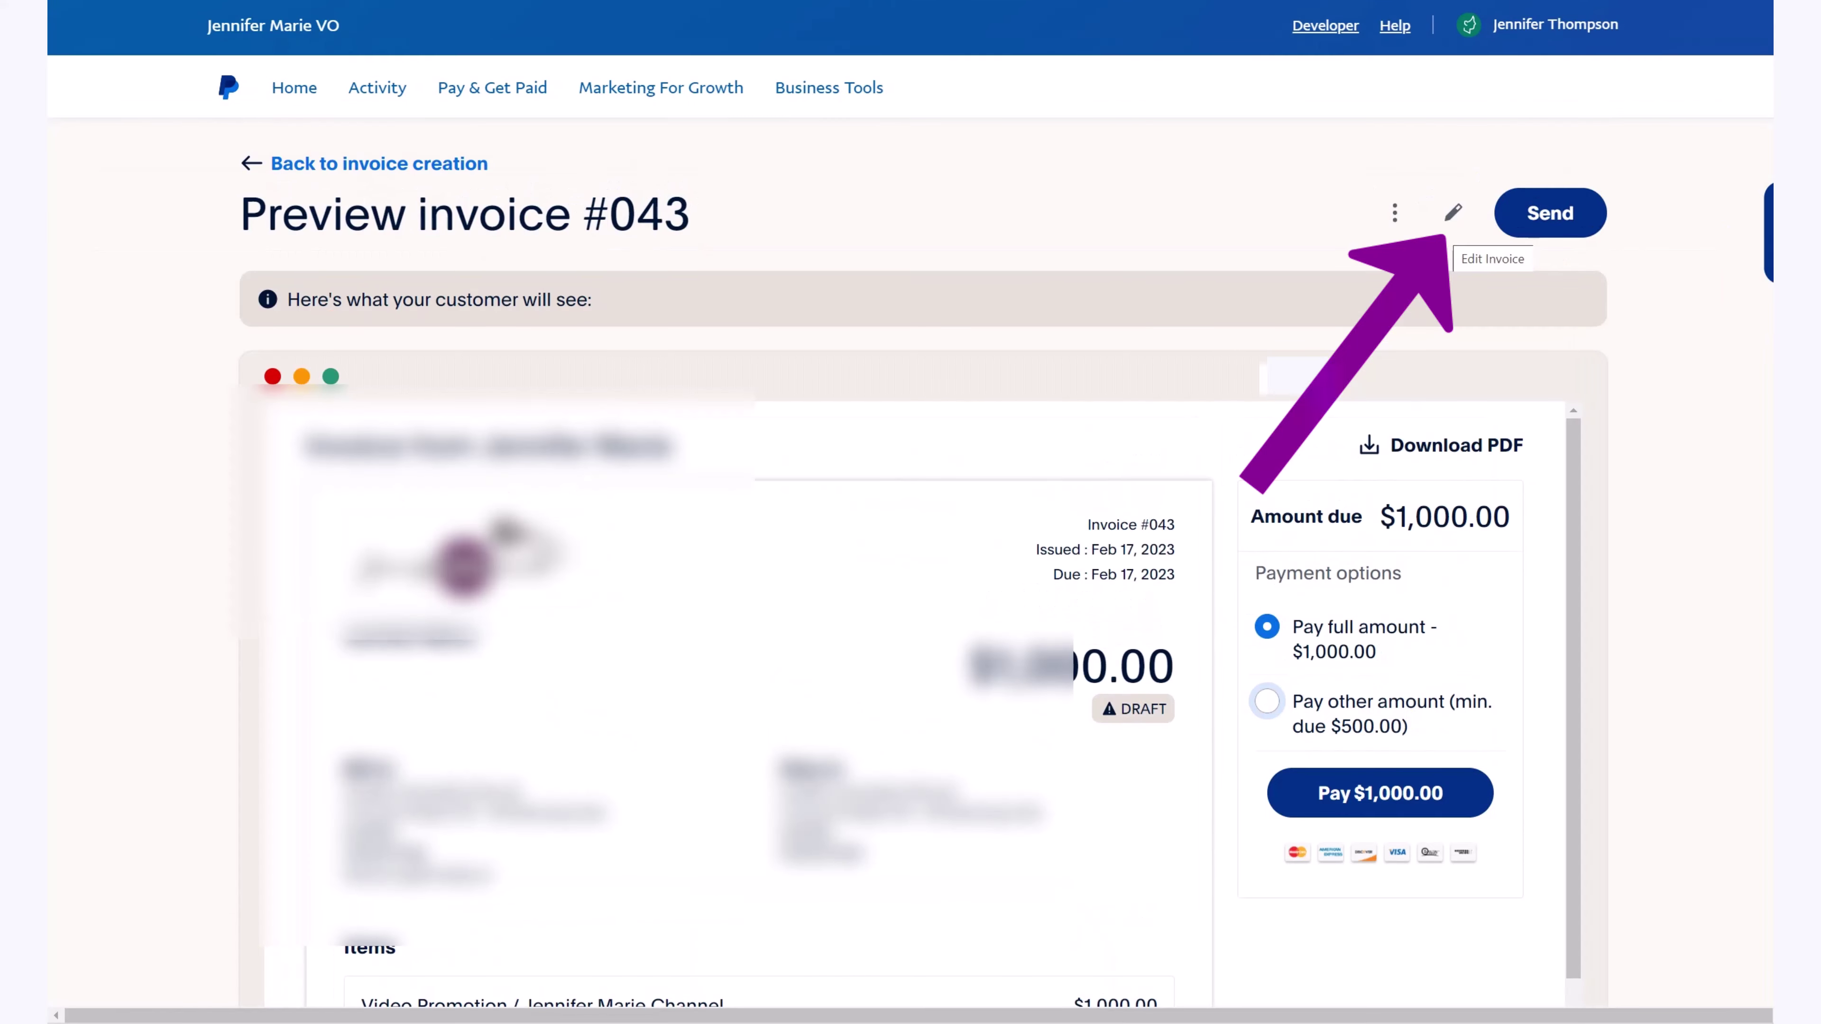
click(1454, 213)
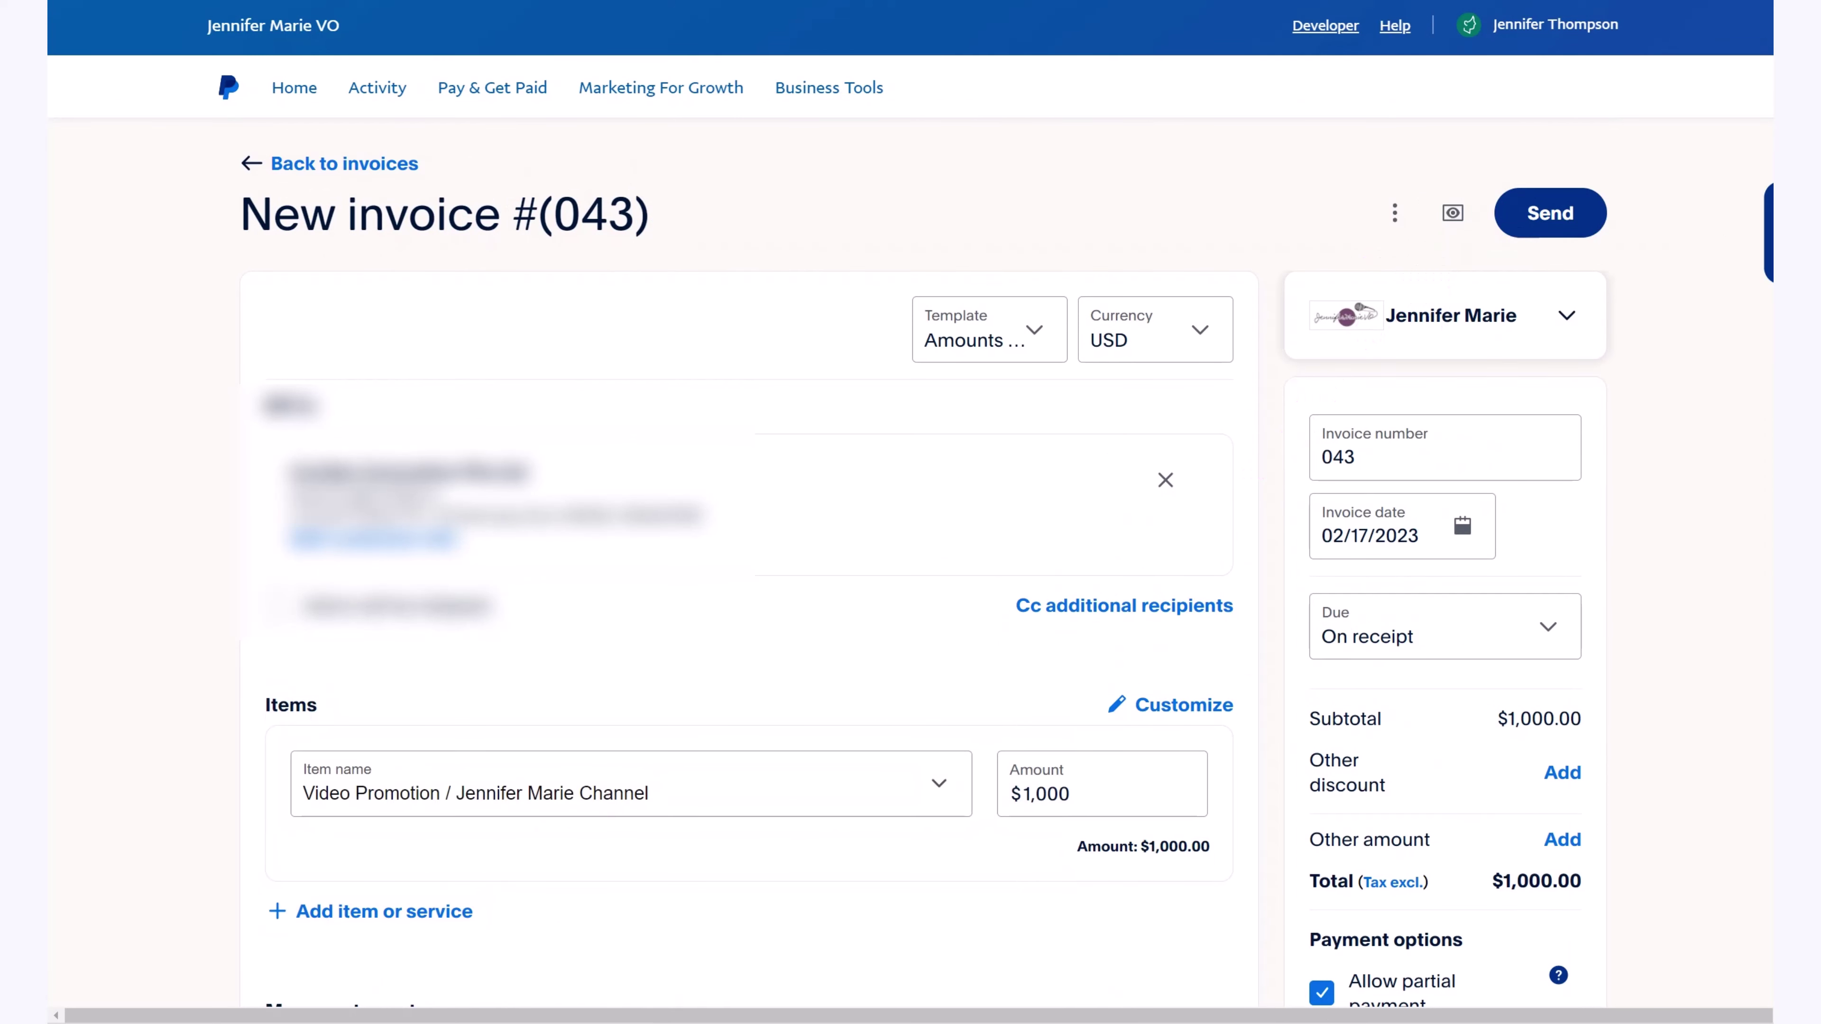
Review the editable business information for the invoice and close it without saving changes
drag(1460, 316, 1483, 316)
click(1567, 316)
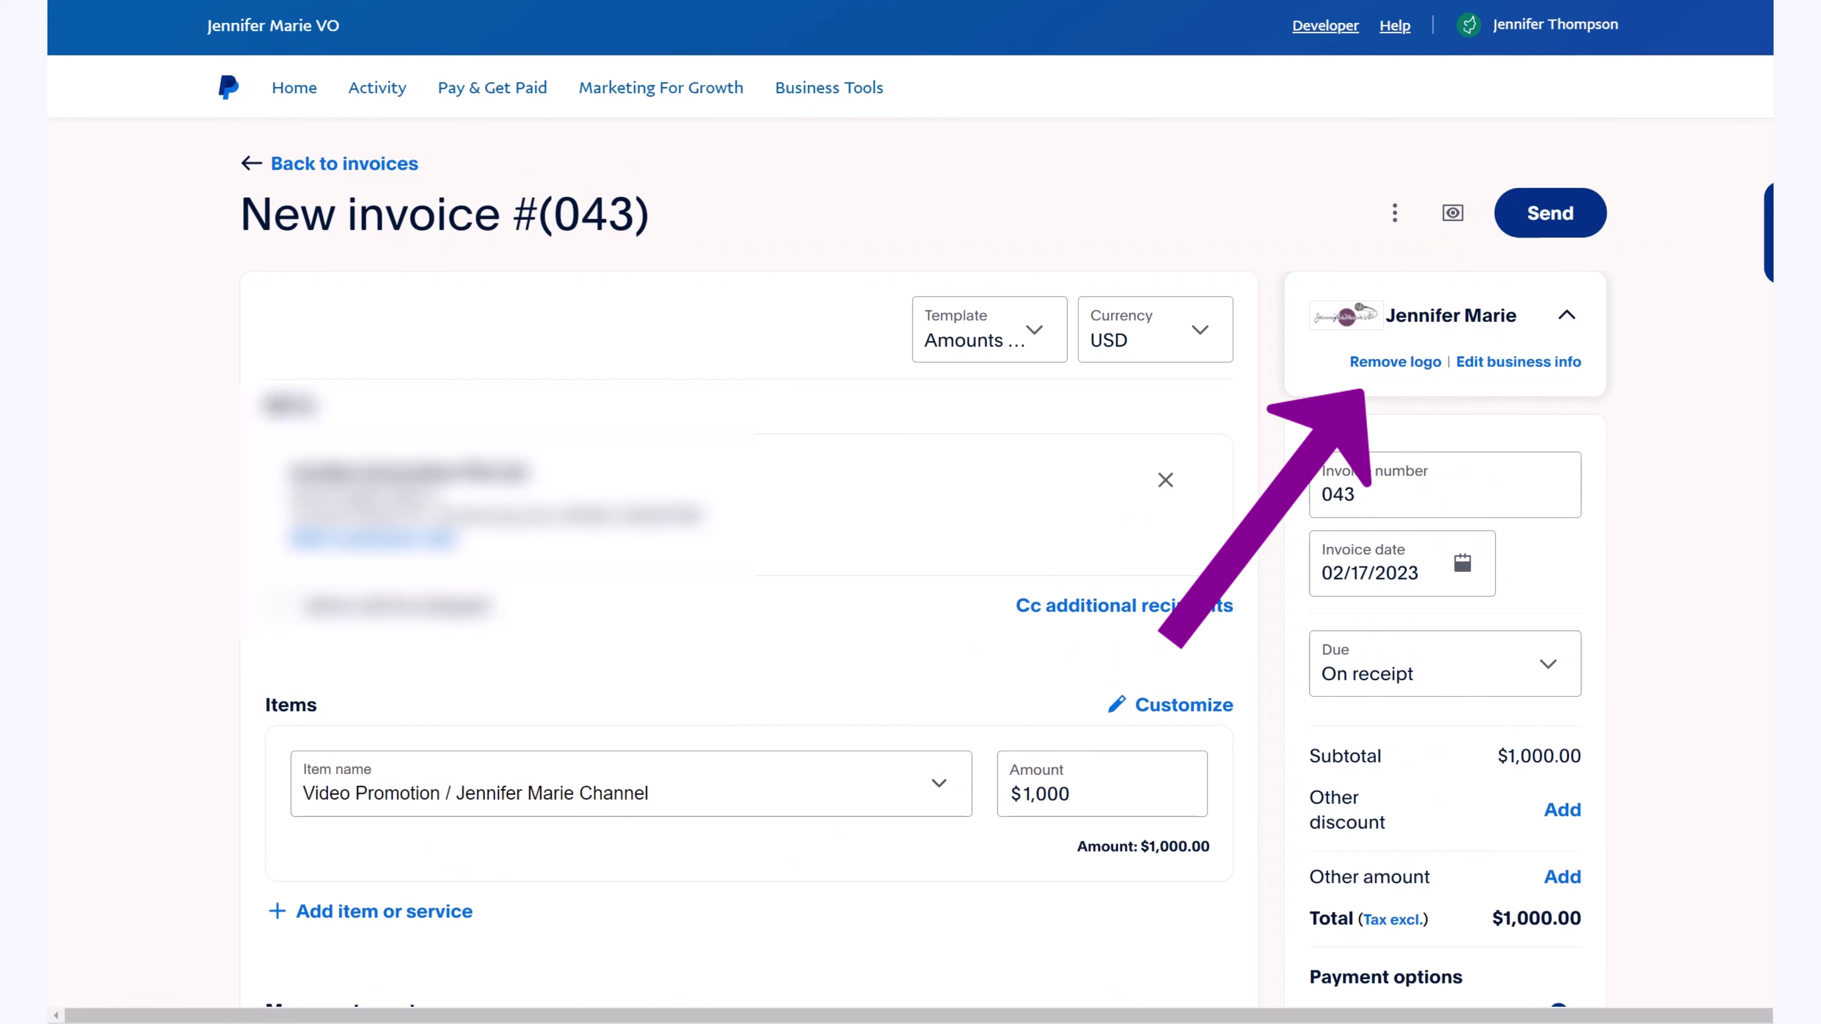
click(1519, 362)
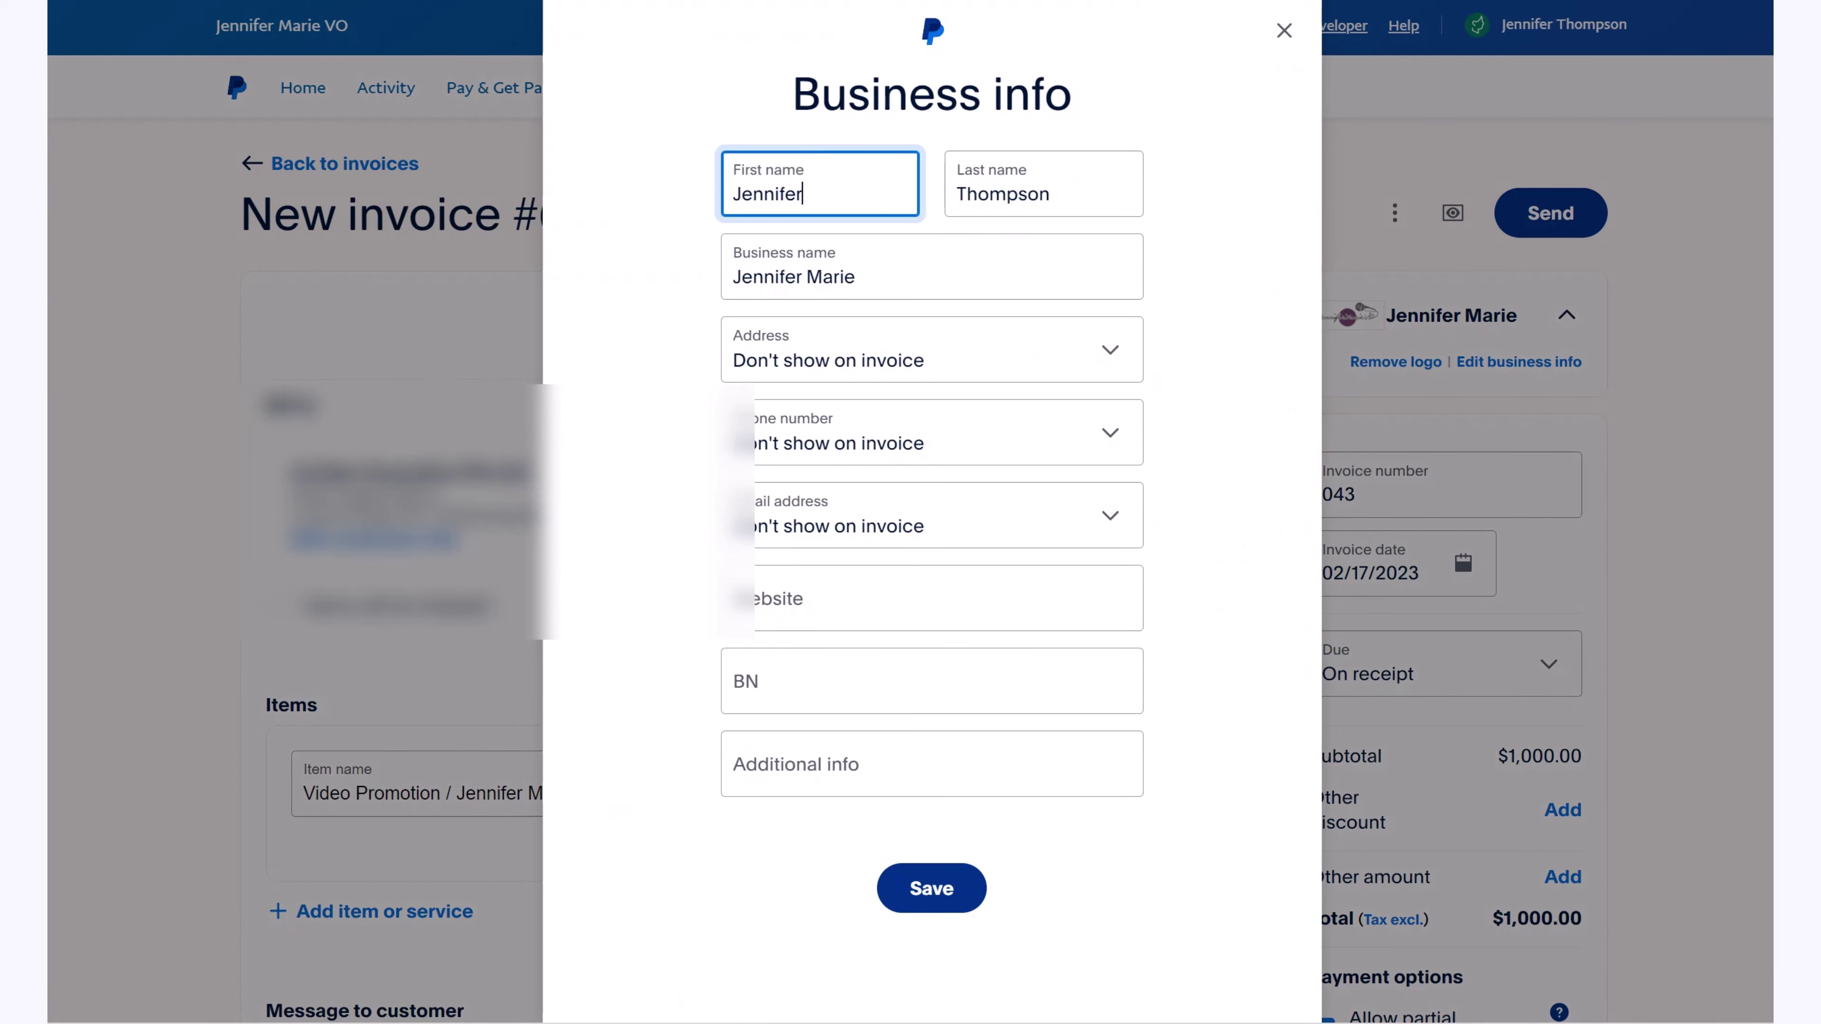
key(Escape)
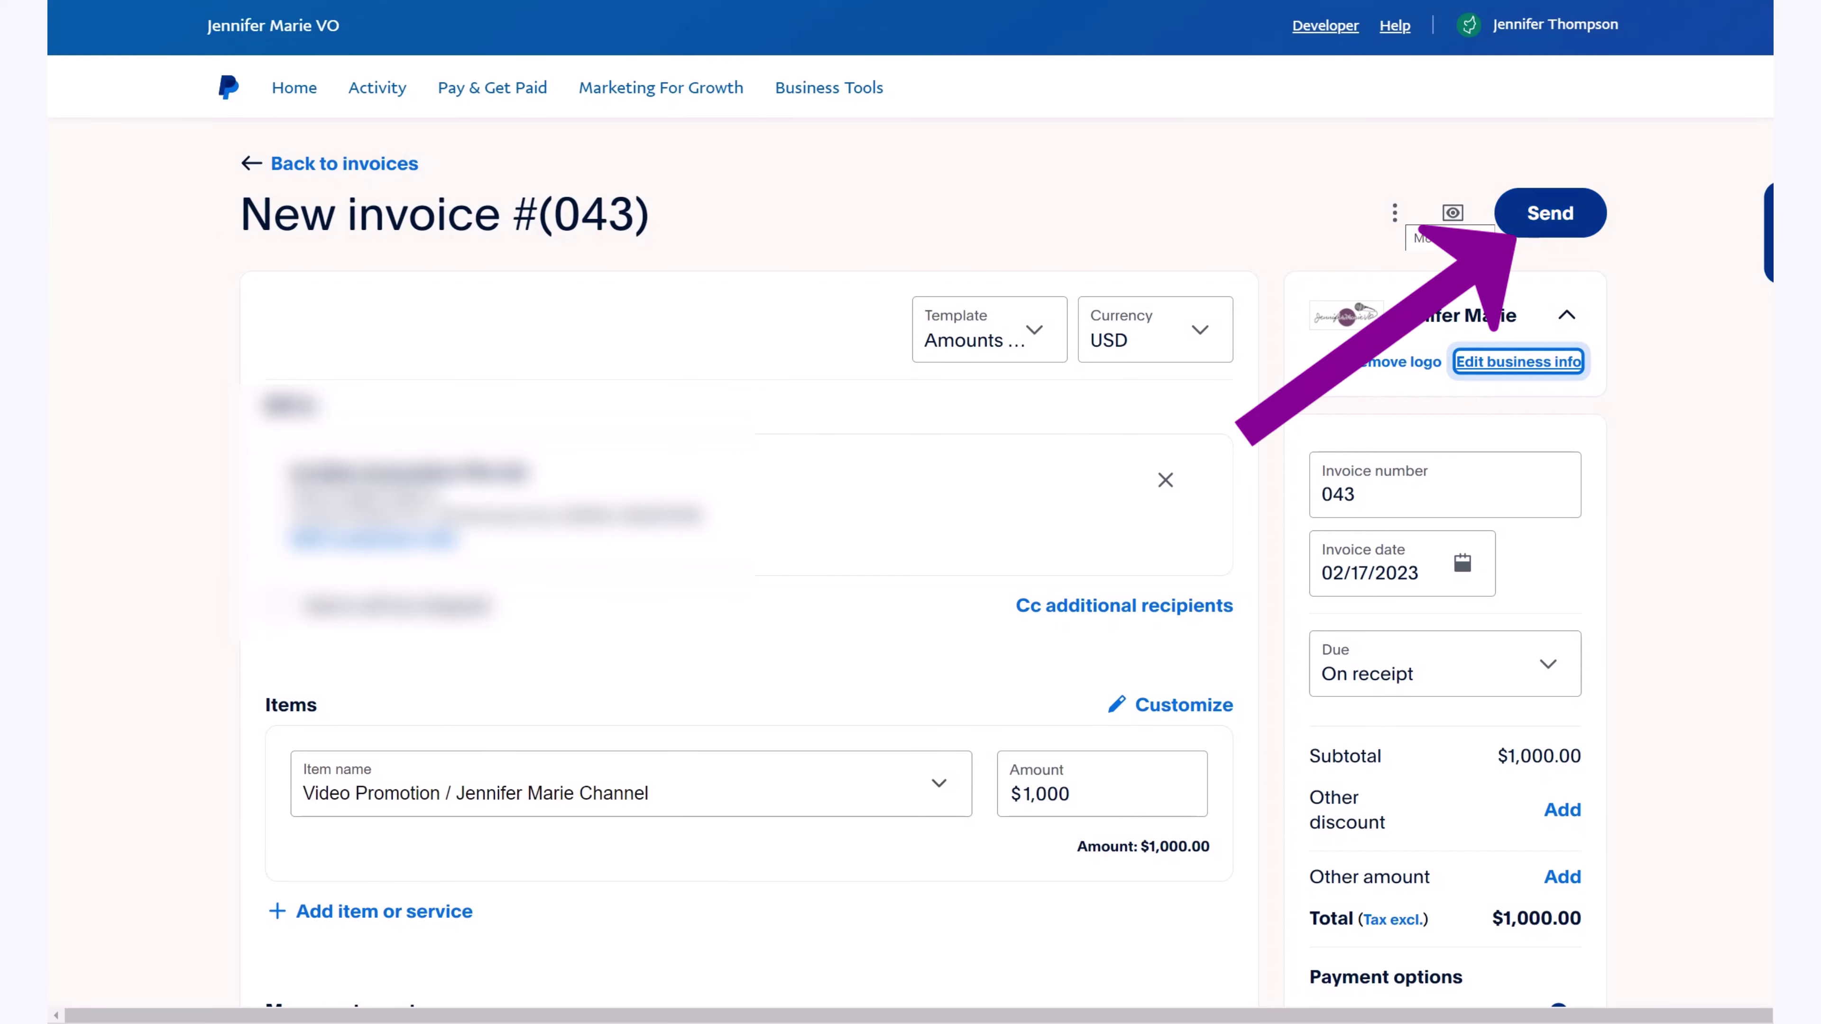
Generate a shareable link to the invoice and select the link text
click(1394, 213)
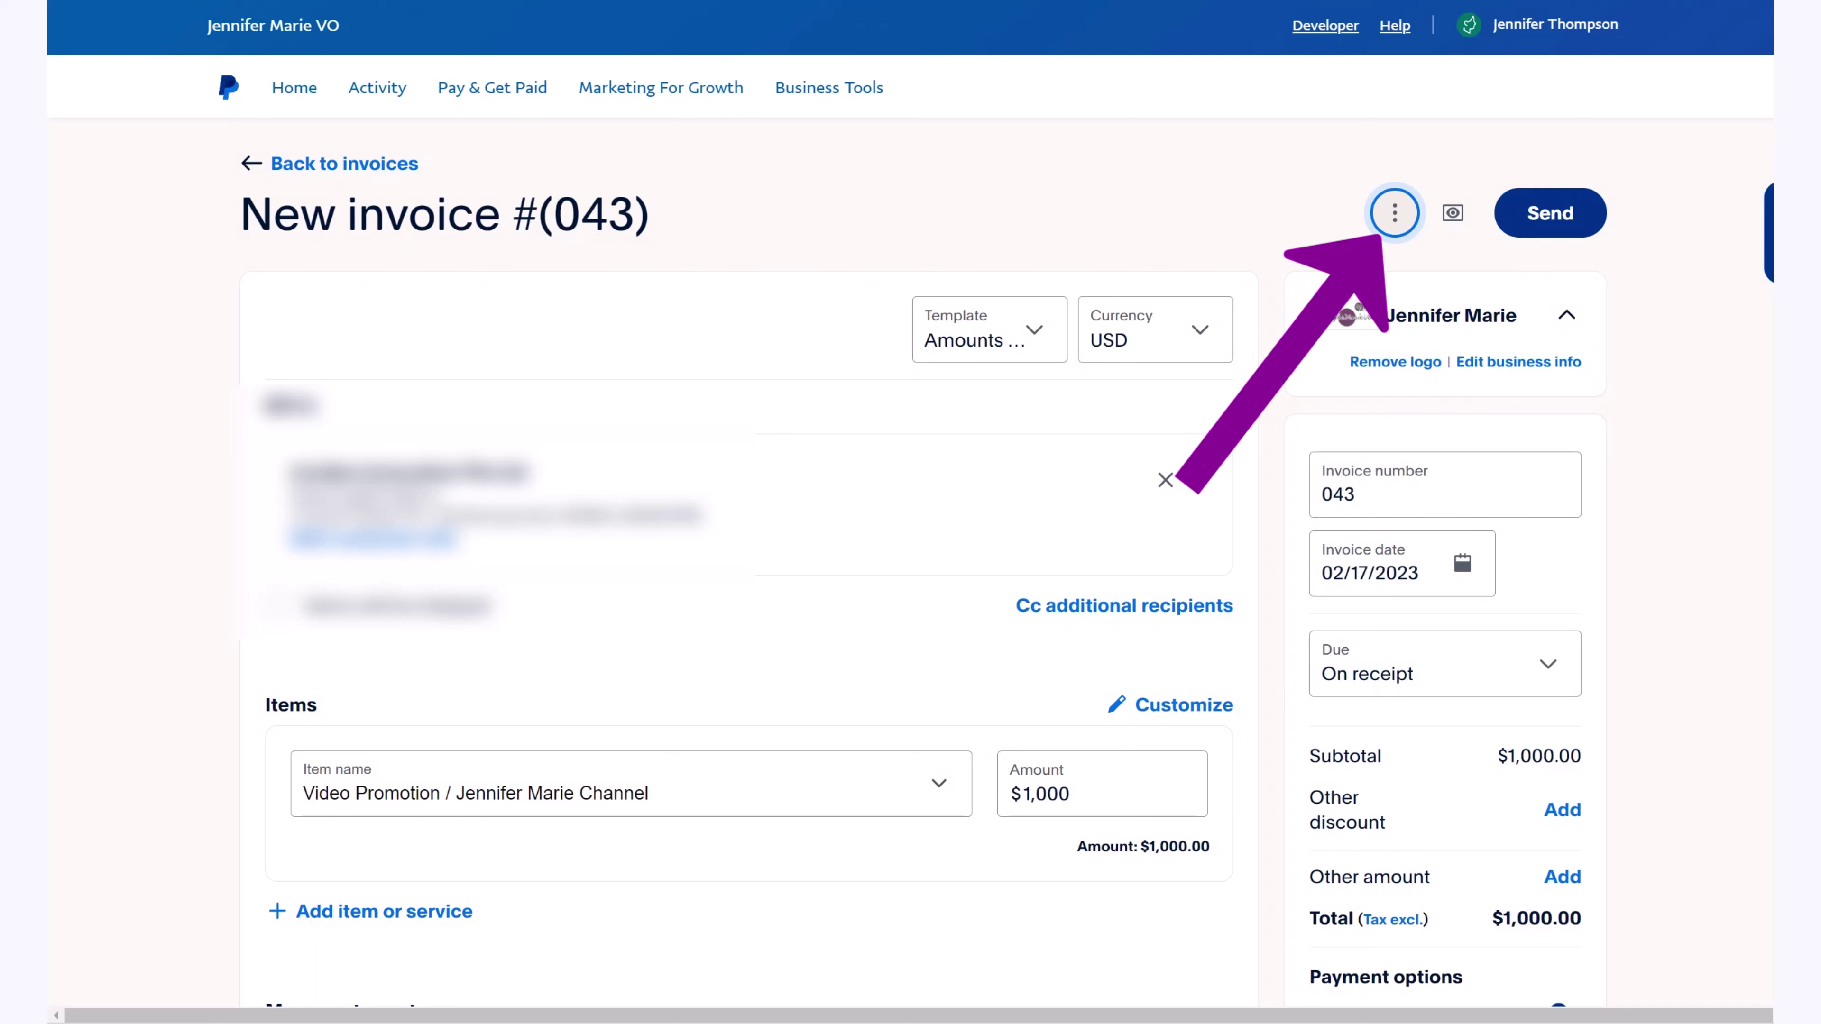
key(Return)
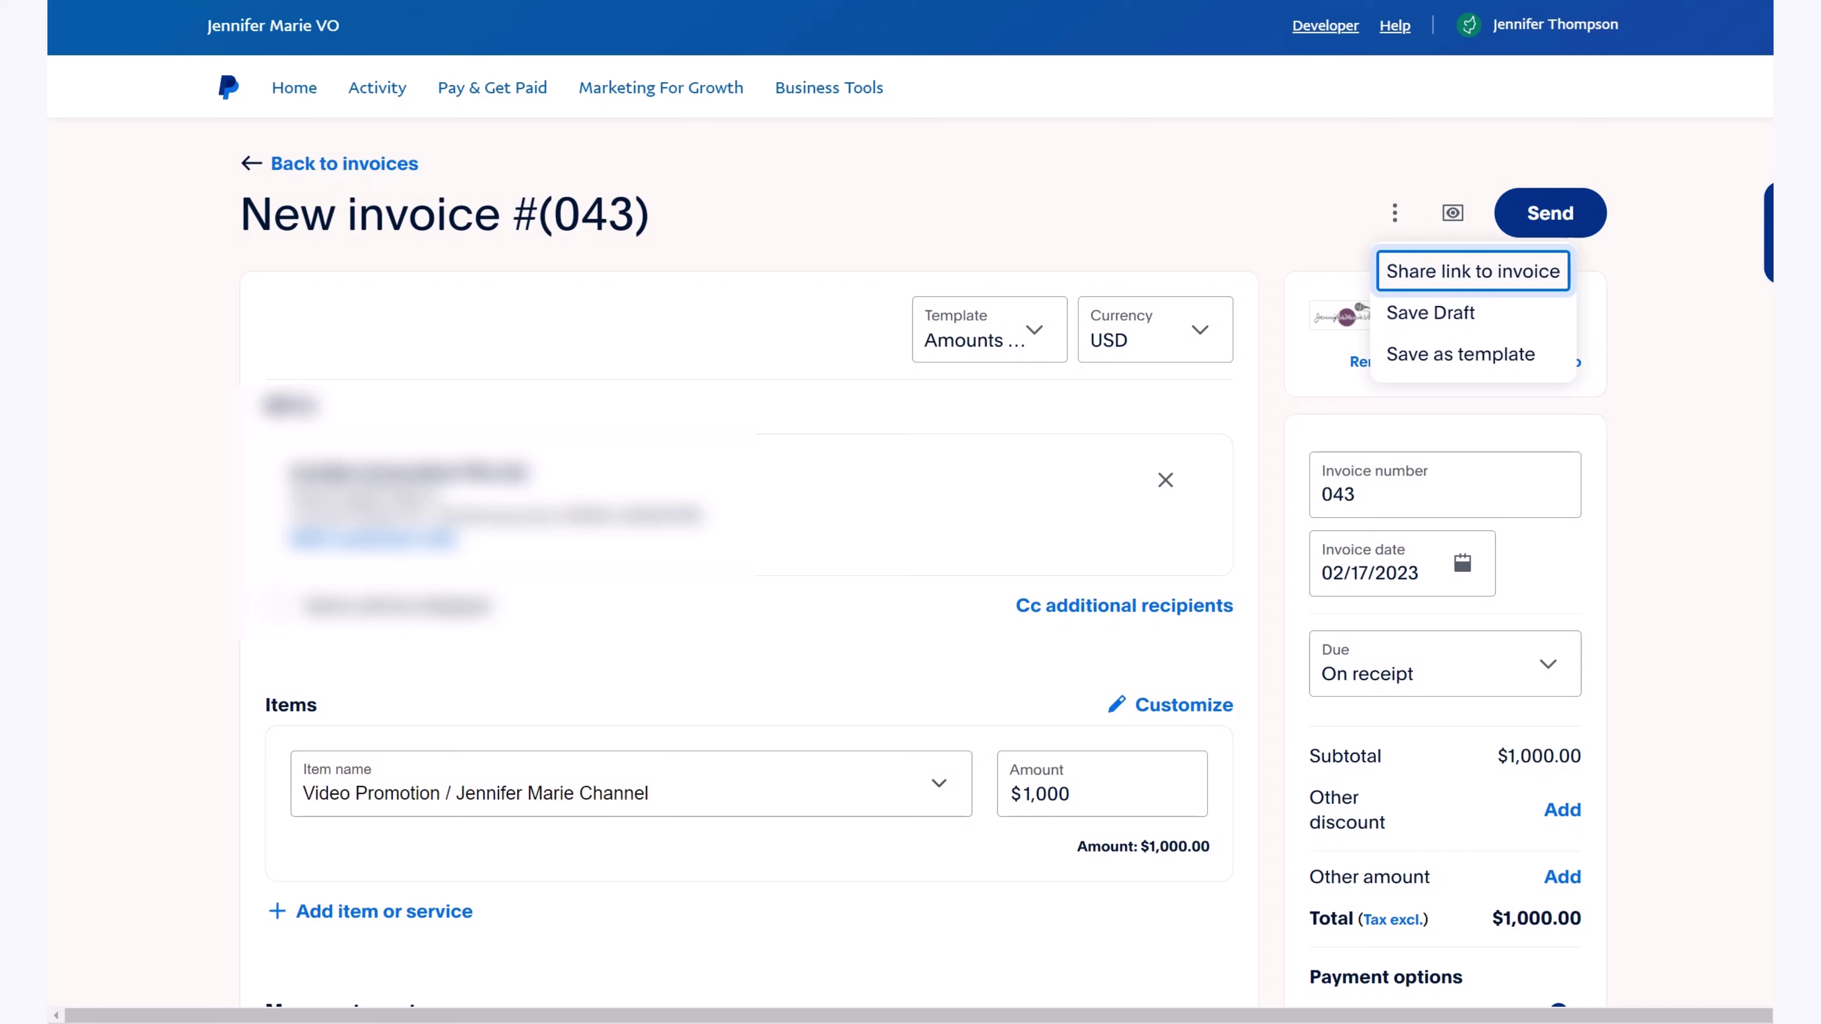
key(Return)
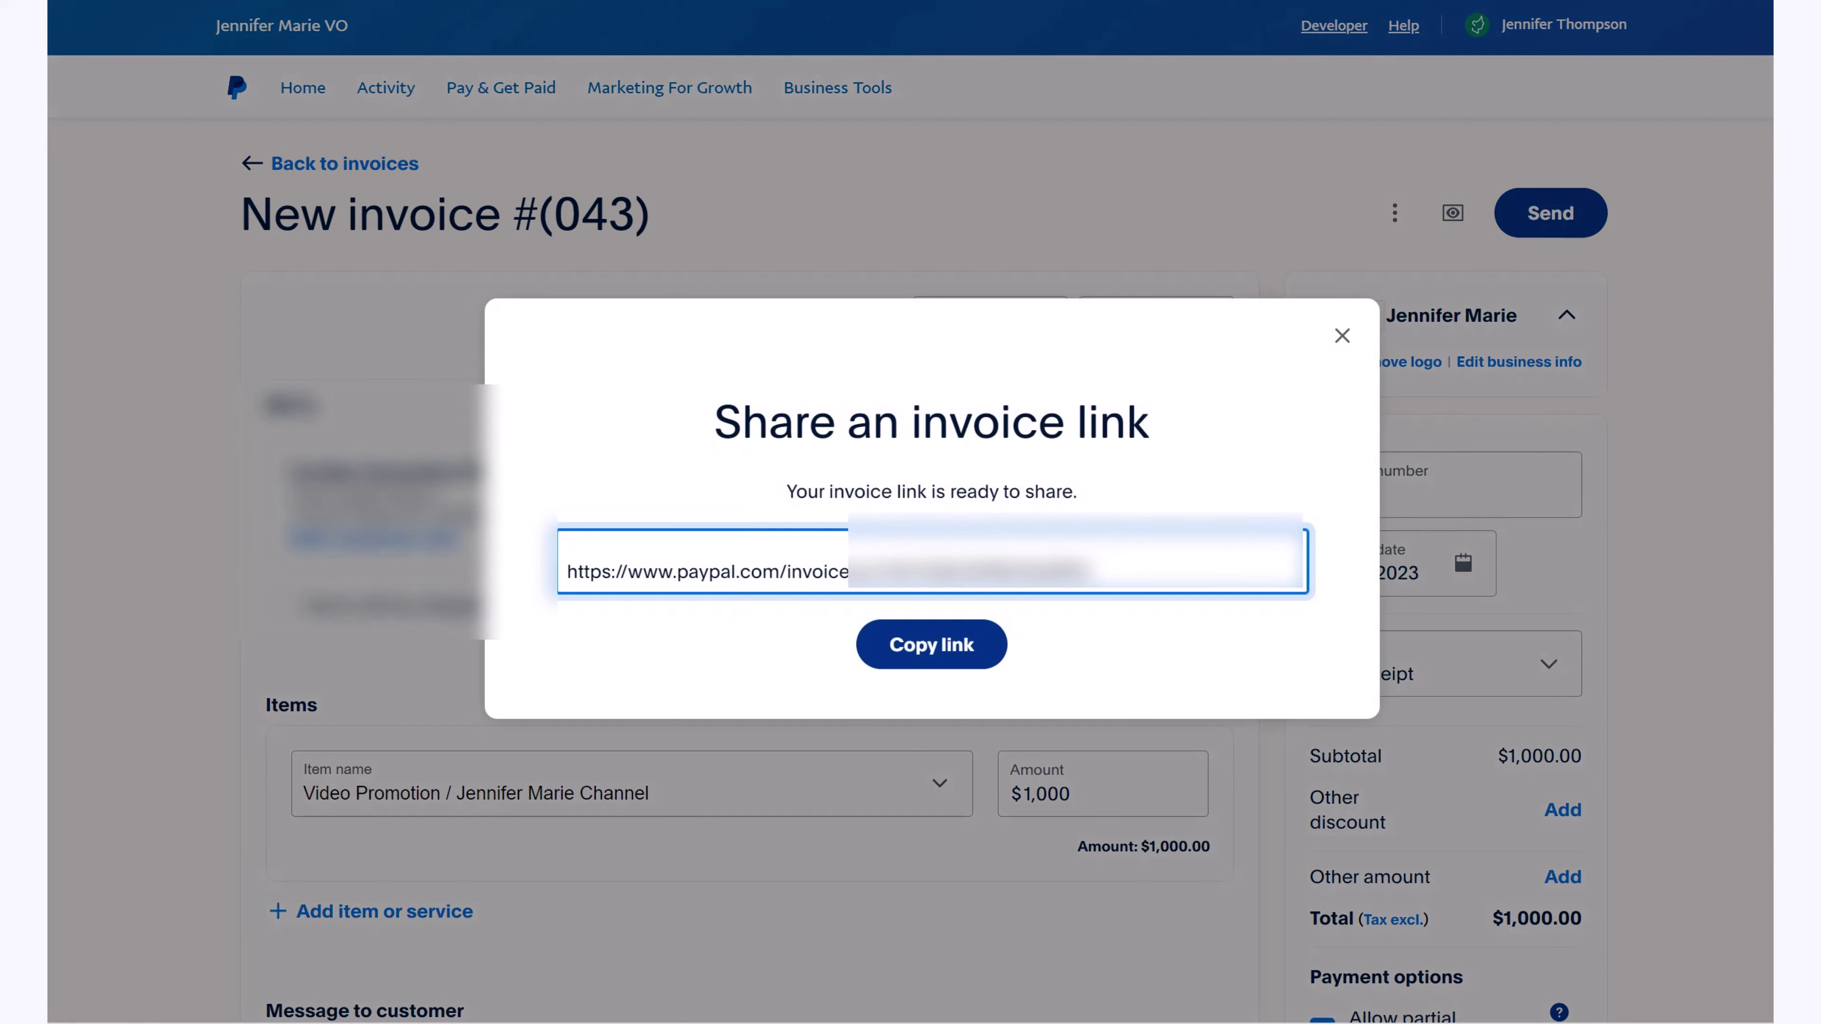
drag(1094, 572, 566, 572)
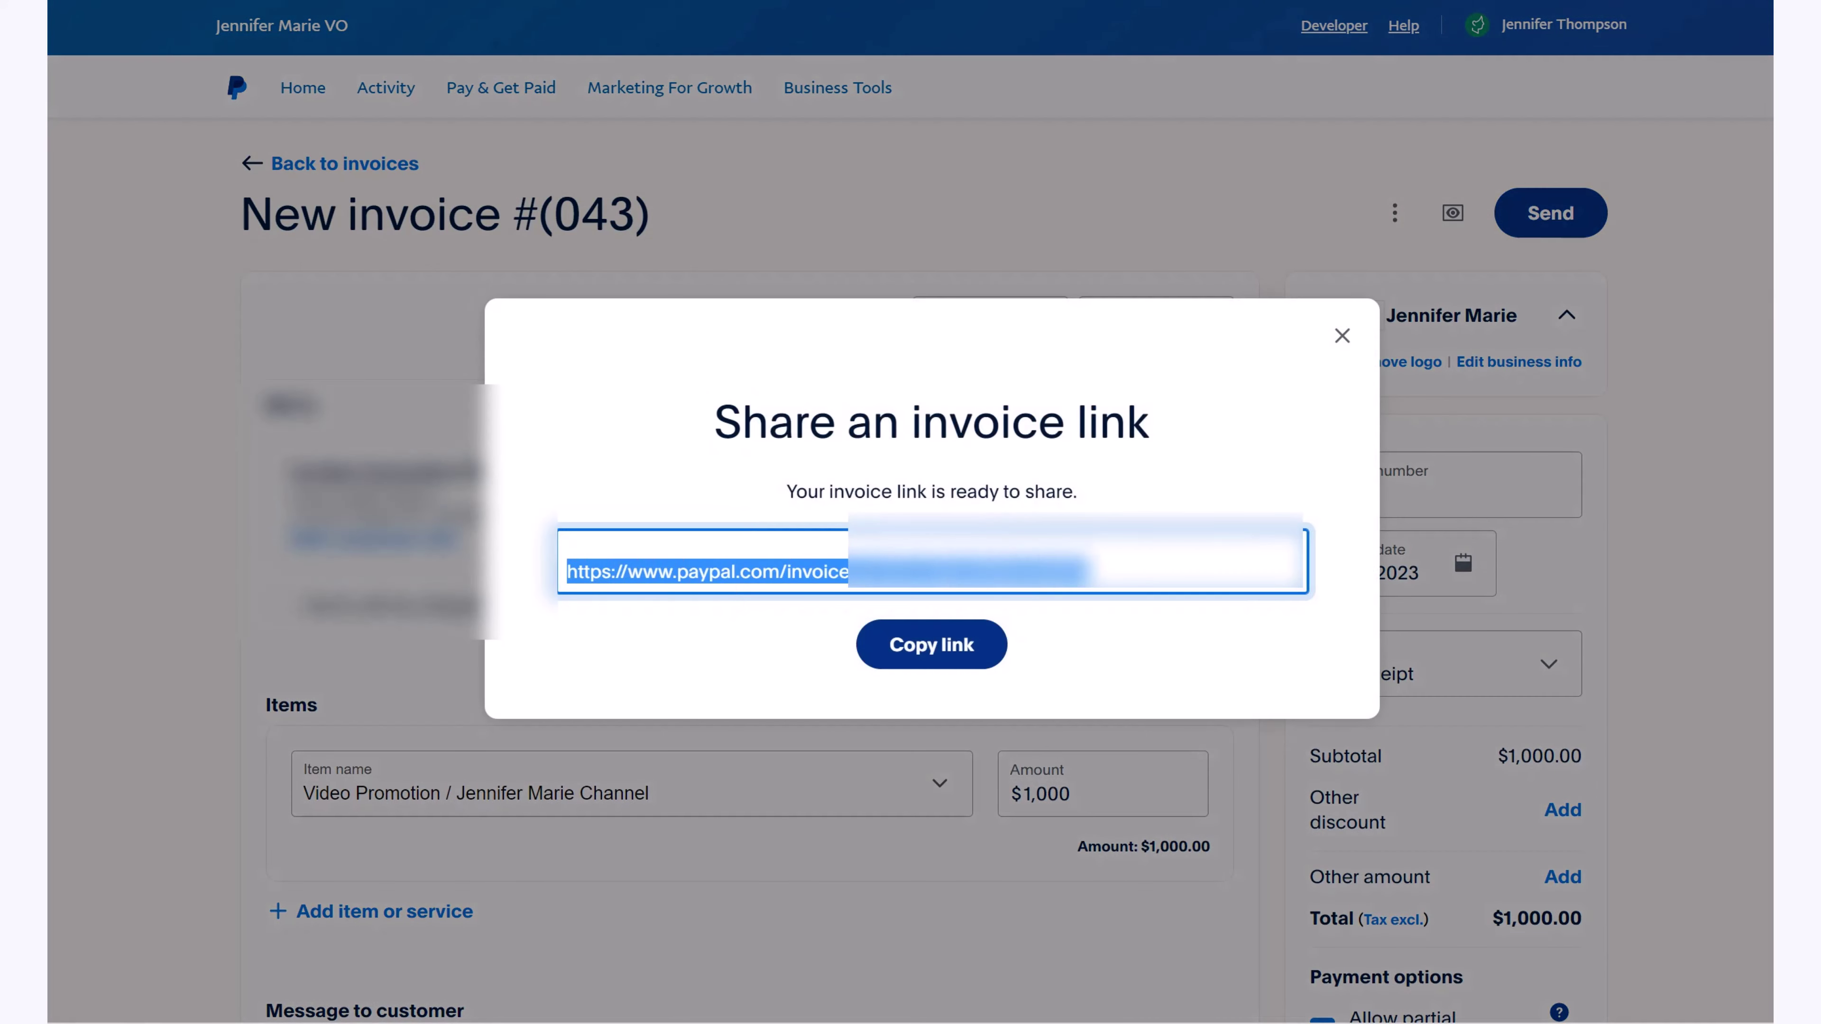
click(1108, 571)
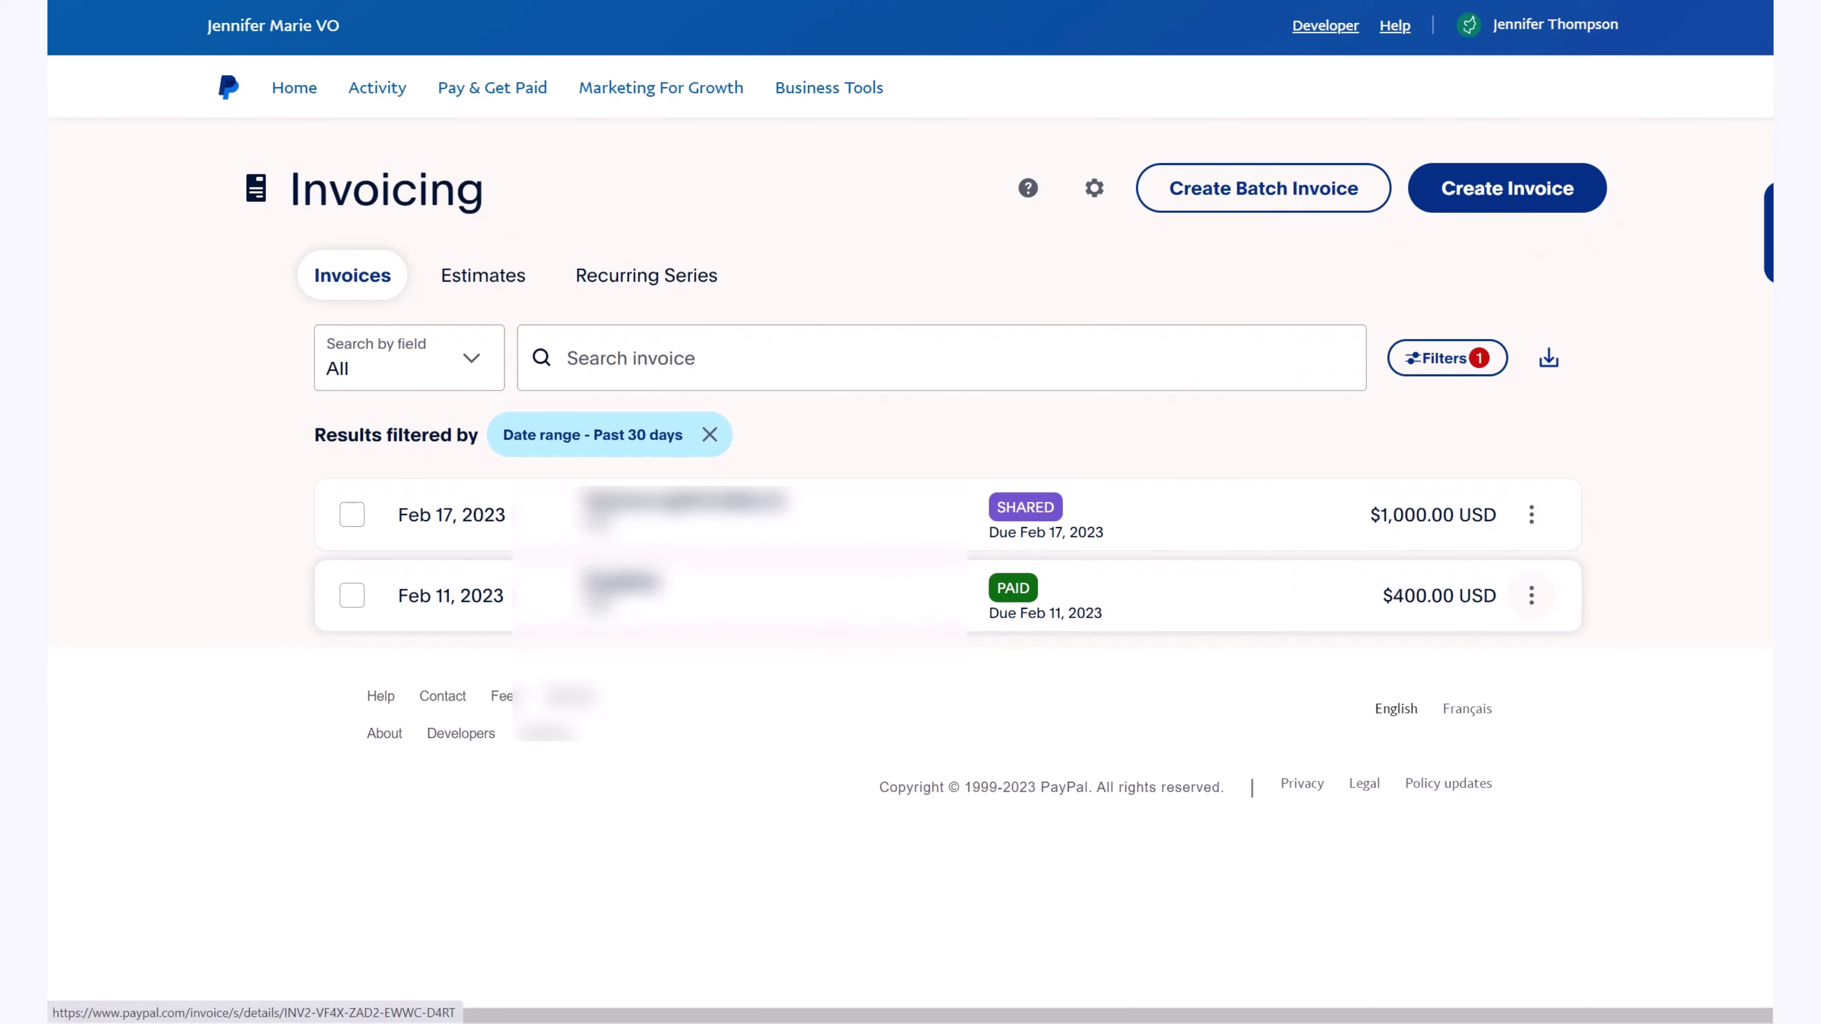
Open the details of the paid $400 invoice's payment and examine the transaction fee and net amount
click(1531, 596)
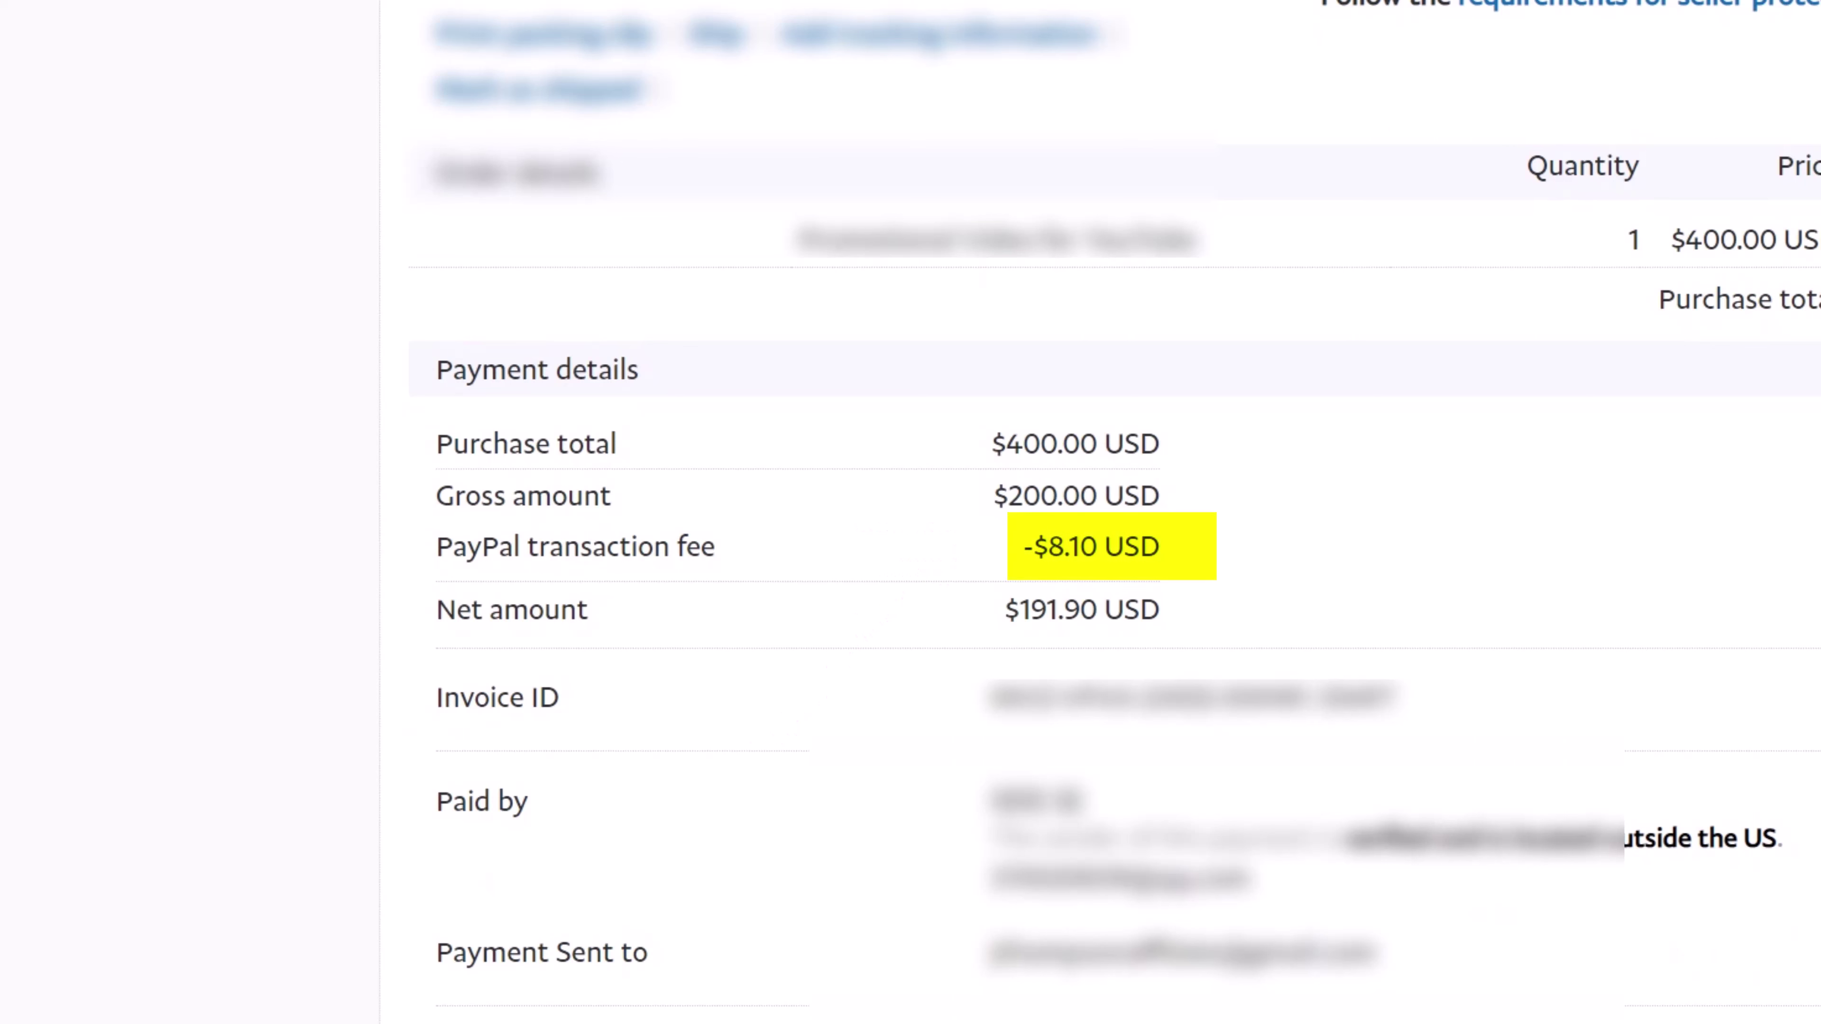
drag(1161, 610, 1020, 610)
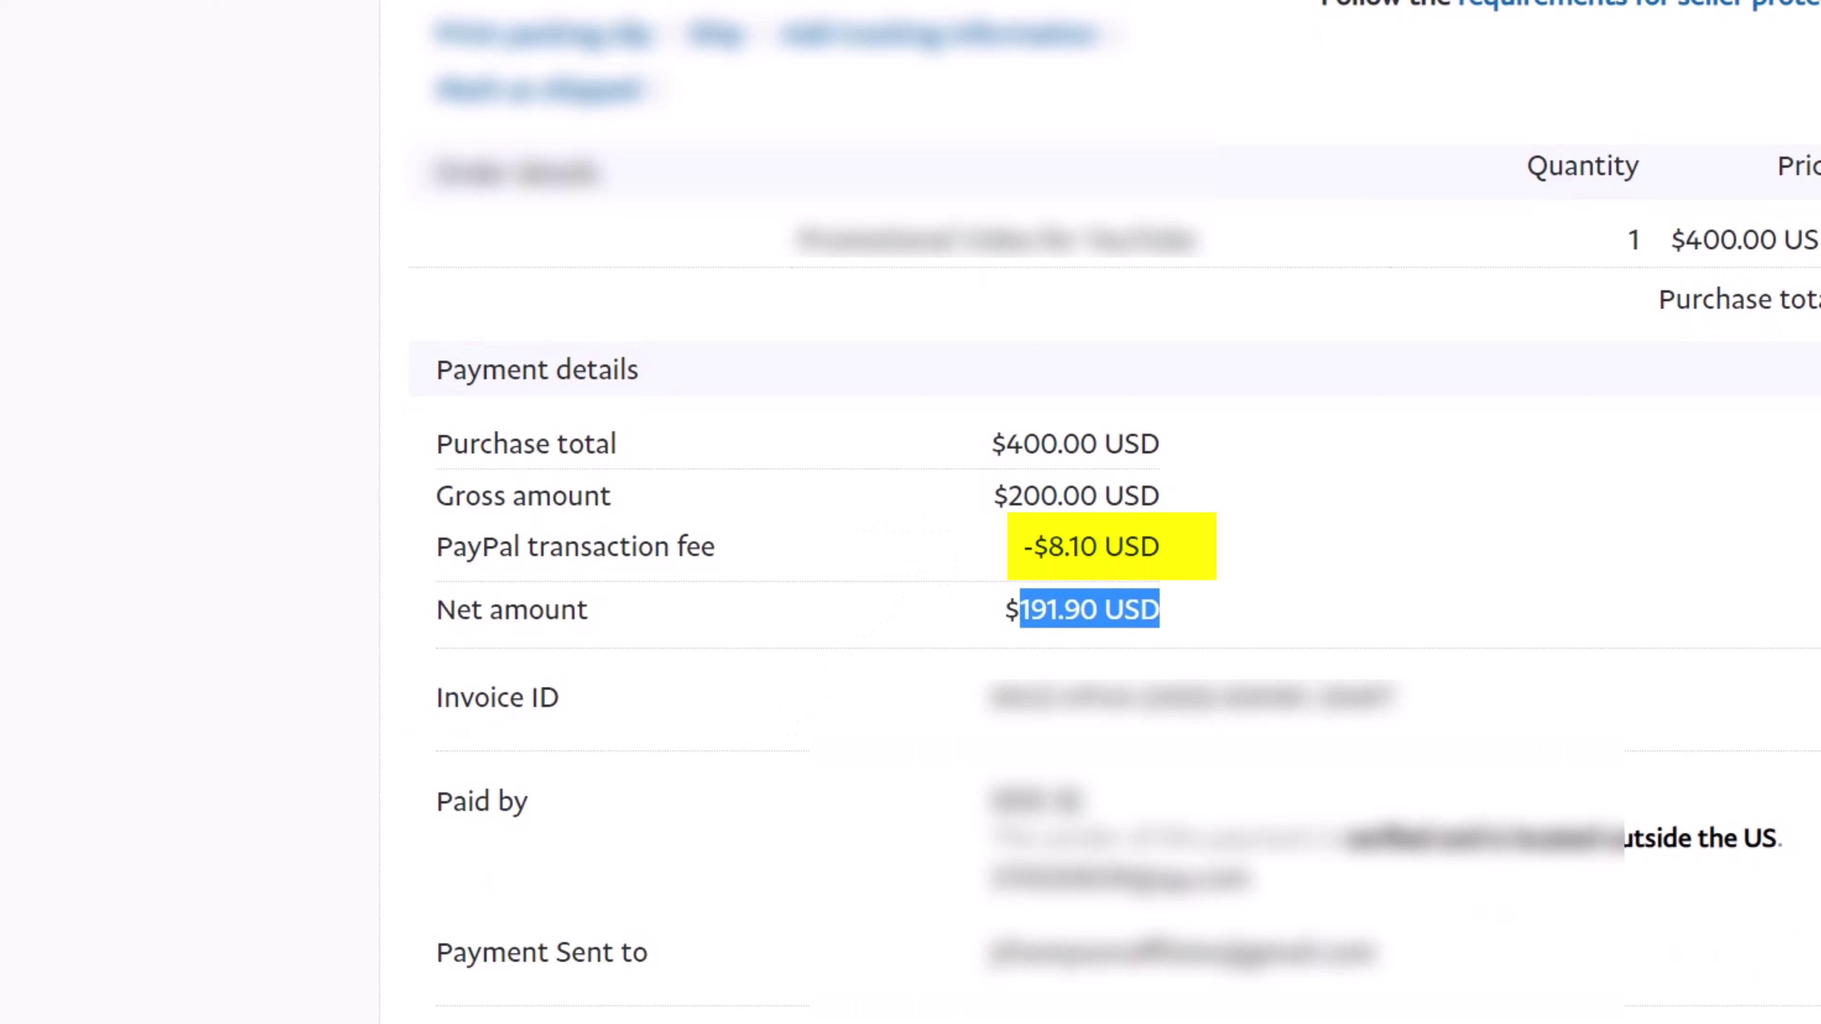
click(1020, 610)
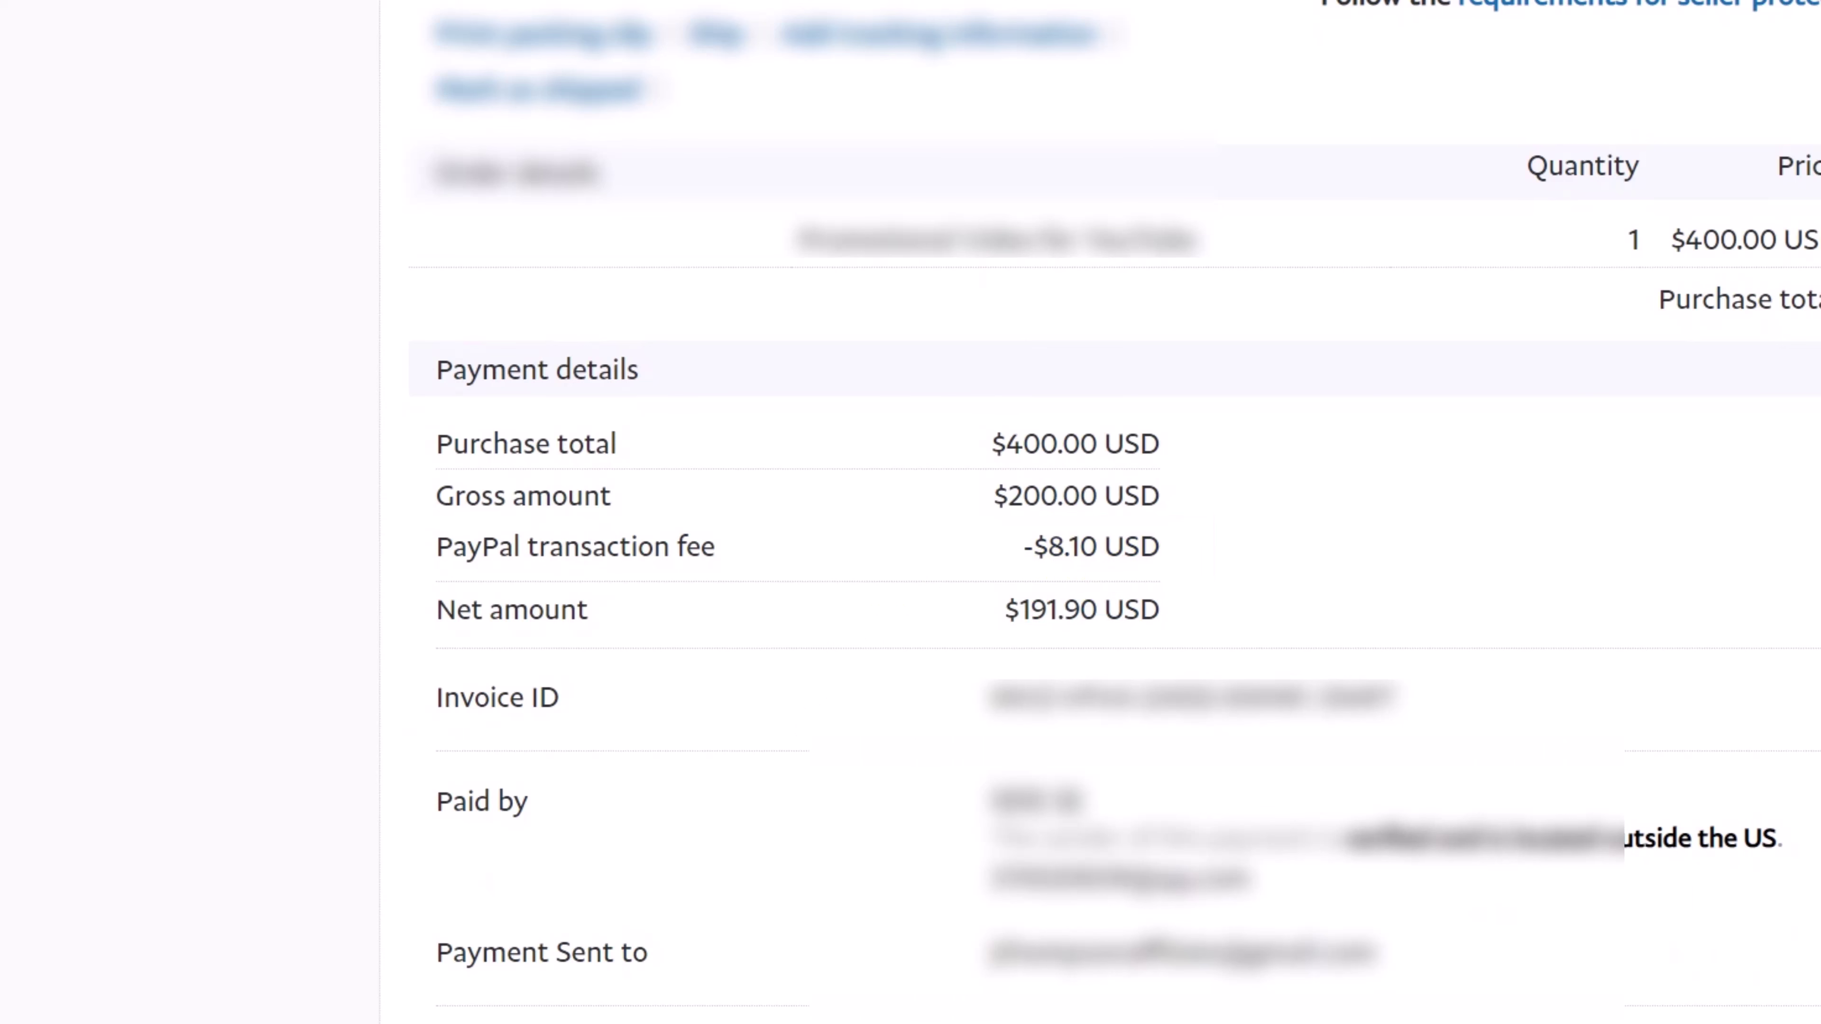